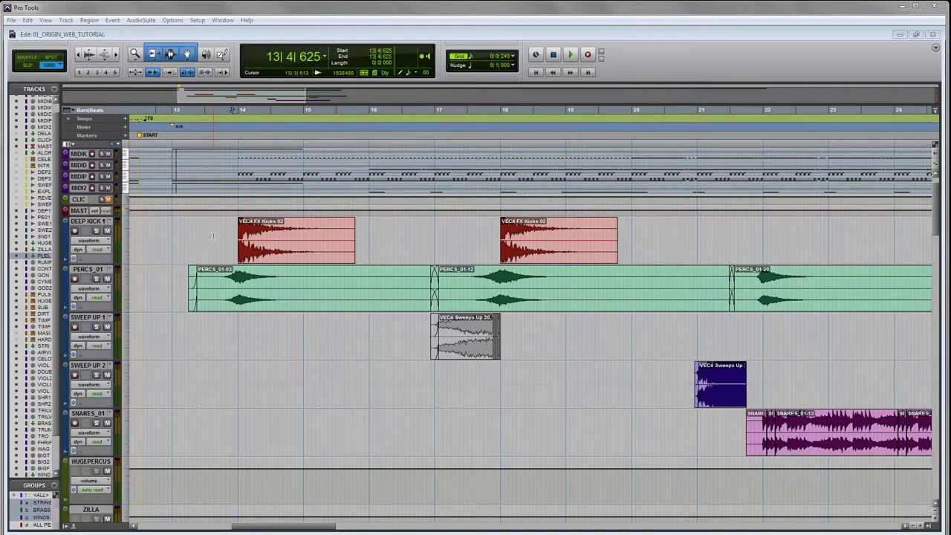
# - Set the playback start near 13|4, zoom in, and audition the soloed Deep Kick 1 track
pyautogui.moveTo(213, 236); pyautogui.dragTo(754, 443)
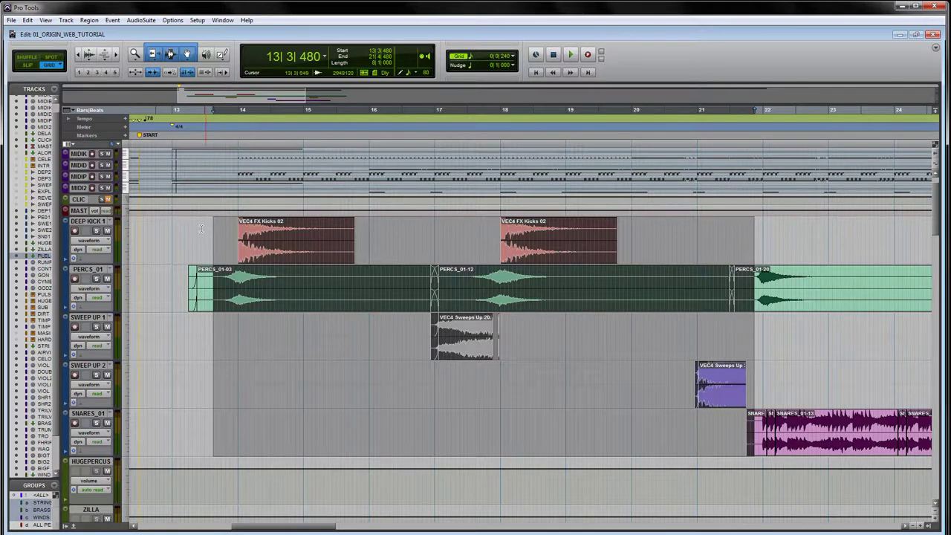
pyautogui.click(230, 234)
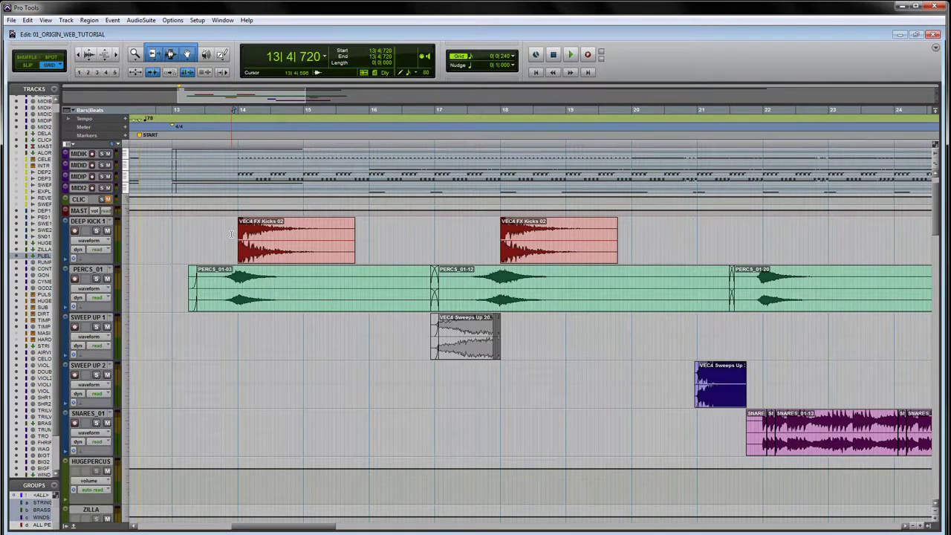
pyautogui.hotkey('ctrl', ']')
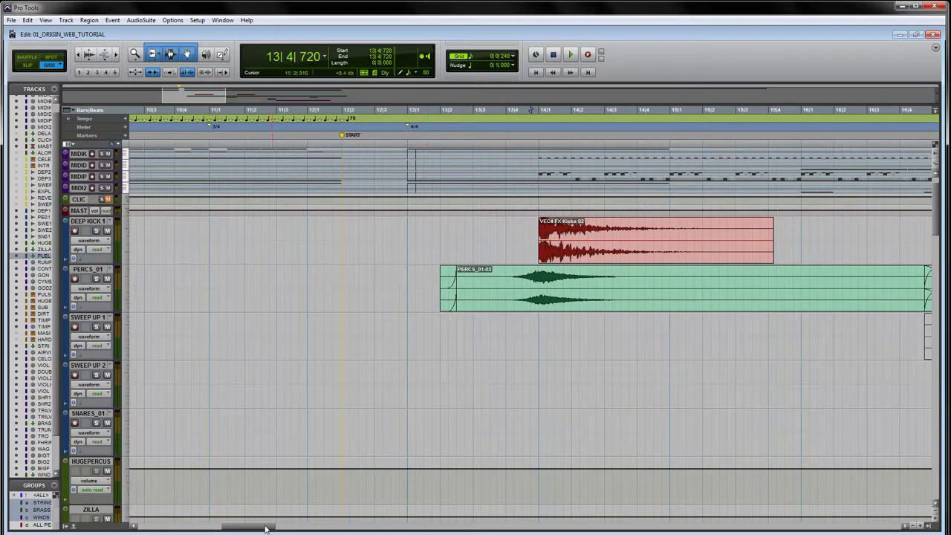
pyautogui.moveTo(269, 528); pyautogui.dragTo(291, 528)
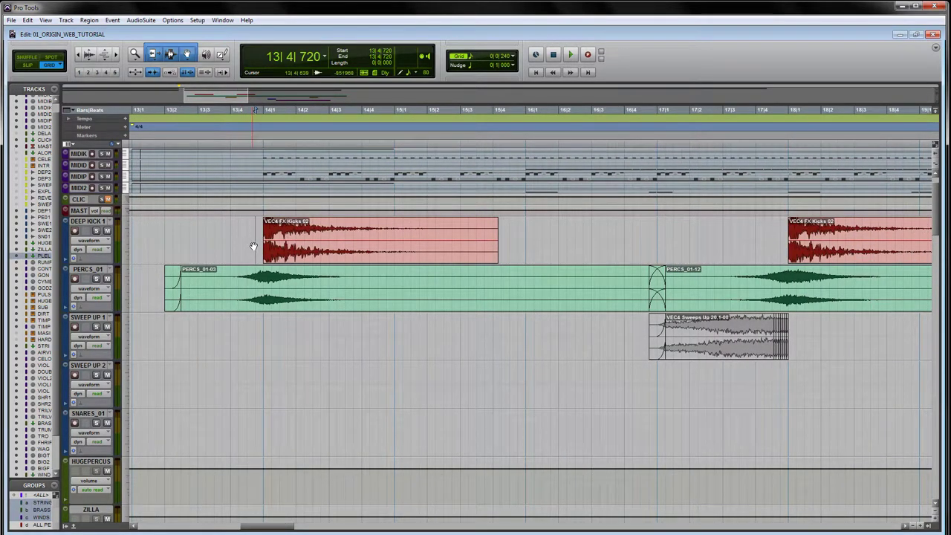
pyautogui.click(95, 230)
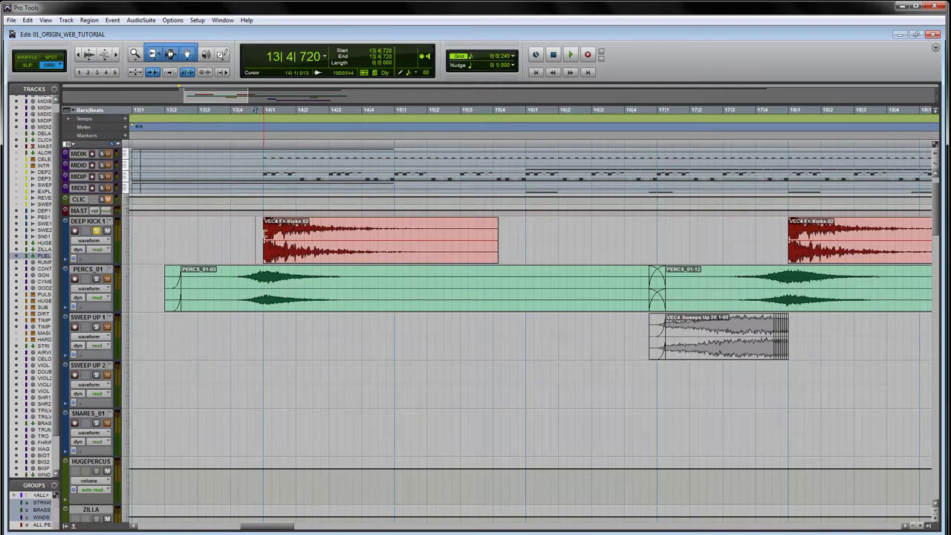
pyautogui.press('space')
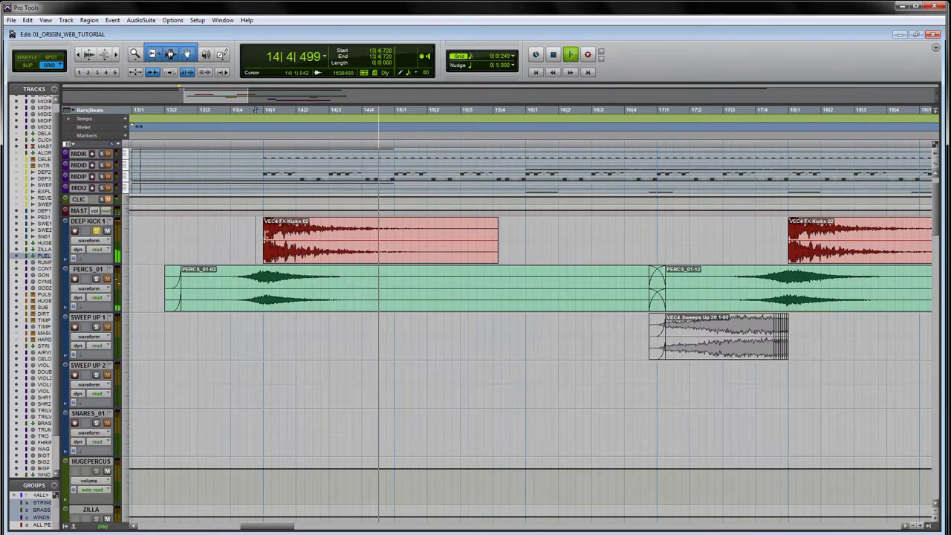
pyautogui.press('space')
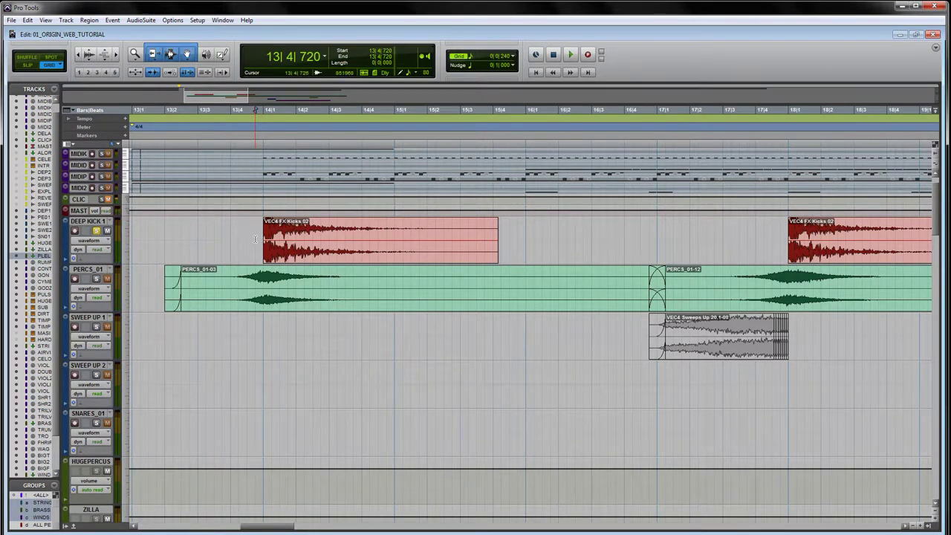
# - Also solo PERCS_01 and play it with the kick from 13|4 into bar 14
pyautogui.click(96, 278)
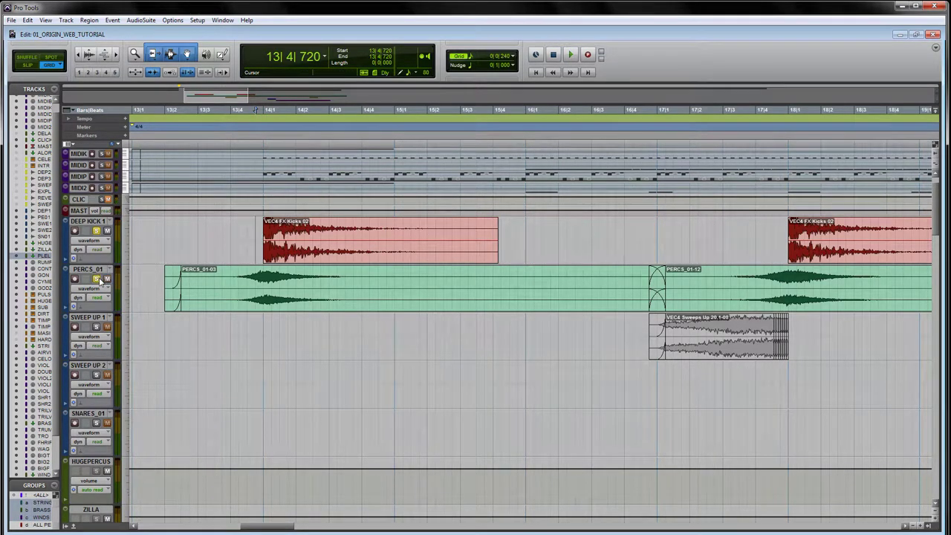
pyautogui.click(217, 278)
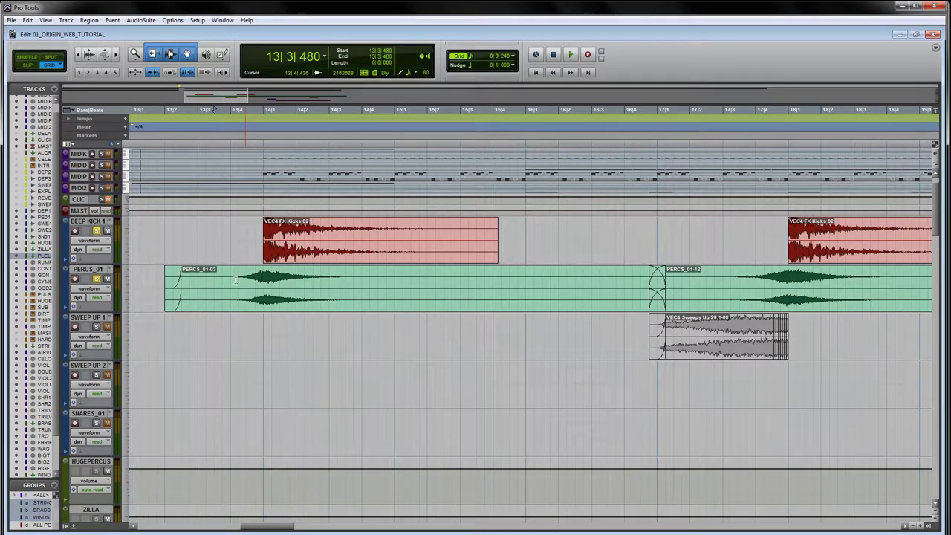
pyautogui.moveTo(232, 280); pyautogui.dragTo(350, 281)
pyautogui.click(264, 280)
pyautogui.moveTo(265, 279); pyautogui.dragTo(393, 279)
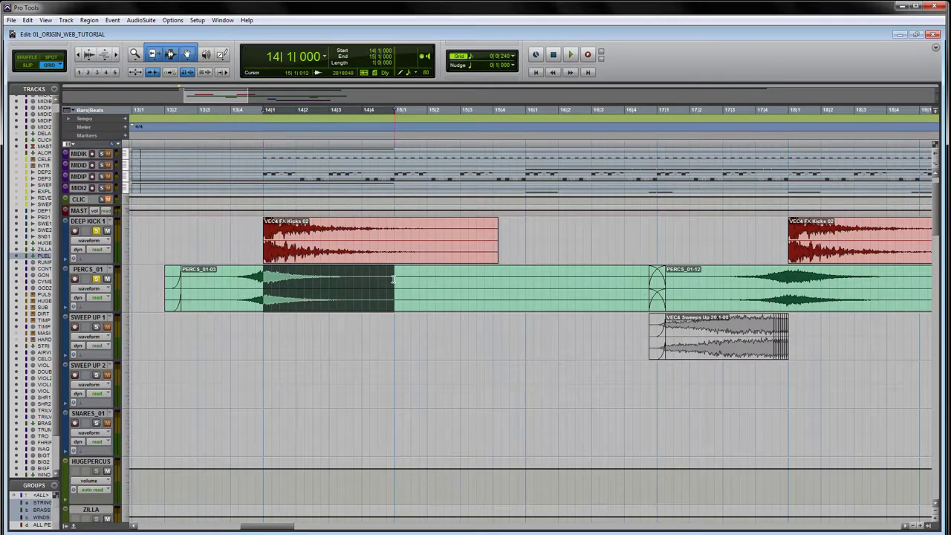
pyautogui.click(231, 279)
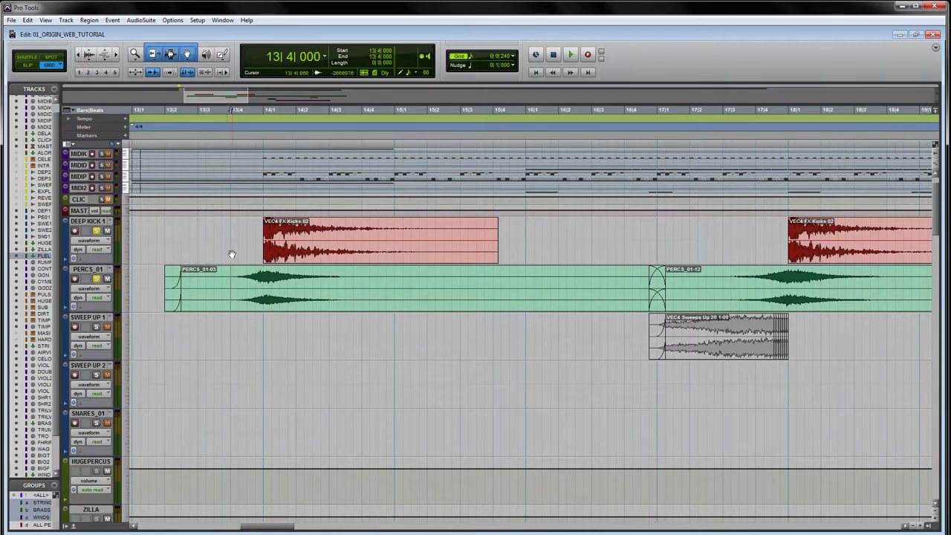
pyautogui.press('space')
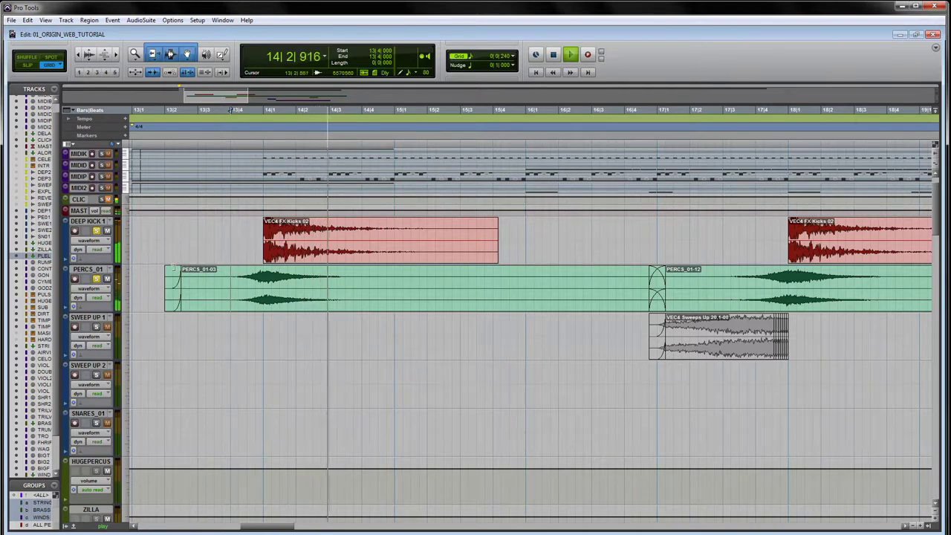
pyautogui.press('space')
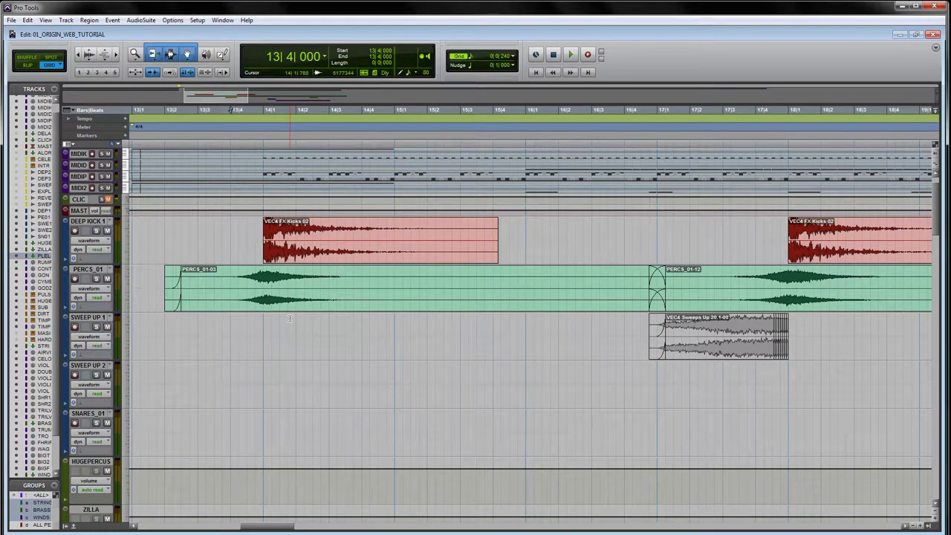
pyautogui.scroll(-1, 334, 341)
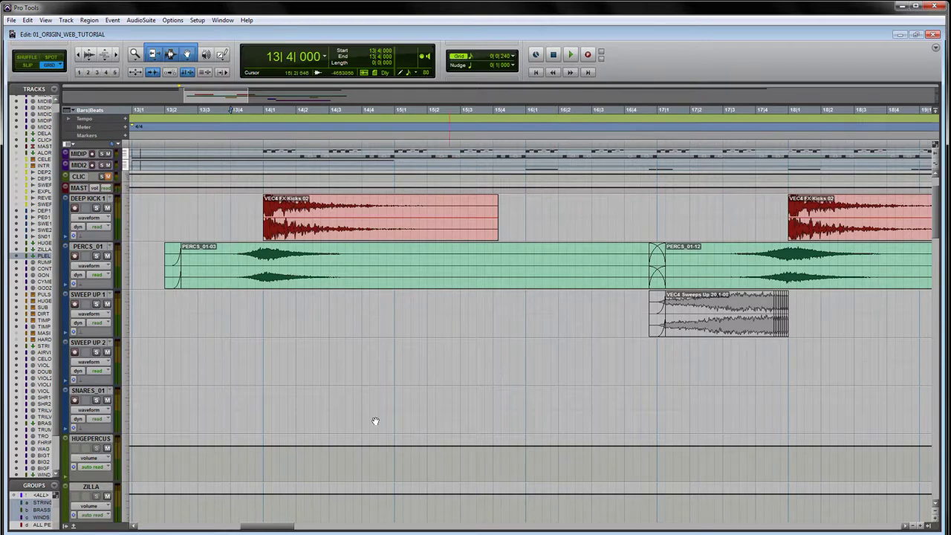
# - Solo SWEEP UP 2 and SWEEP UP 1, playing each clip from 20|4|720 and 24|4|480
pyautogui.moveTo(276, 527); pyautogui.dragTo(348, 532)
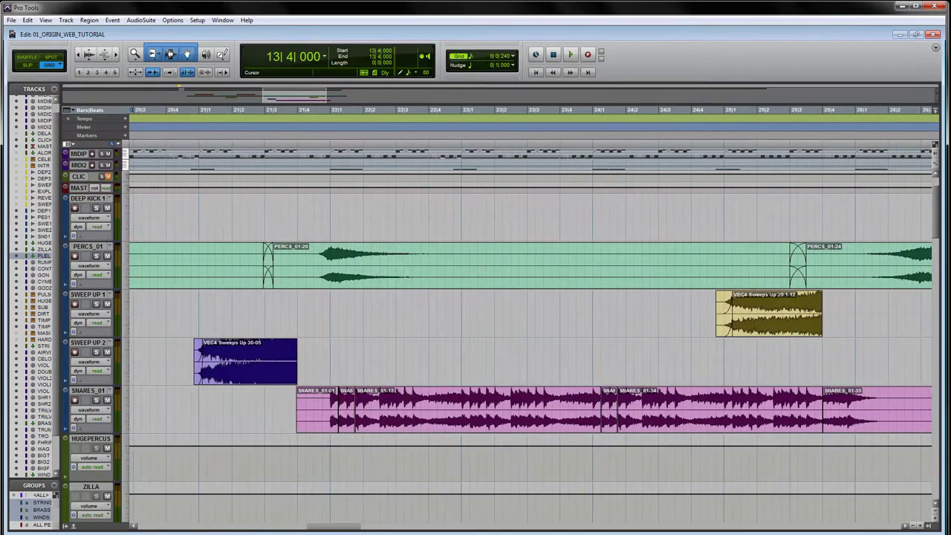
pyautogui.click(96, 351)
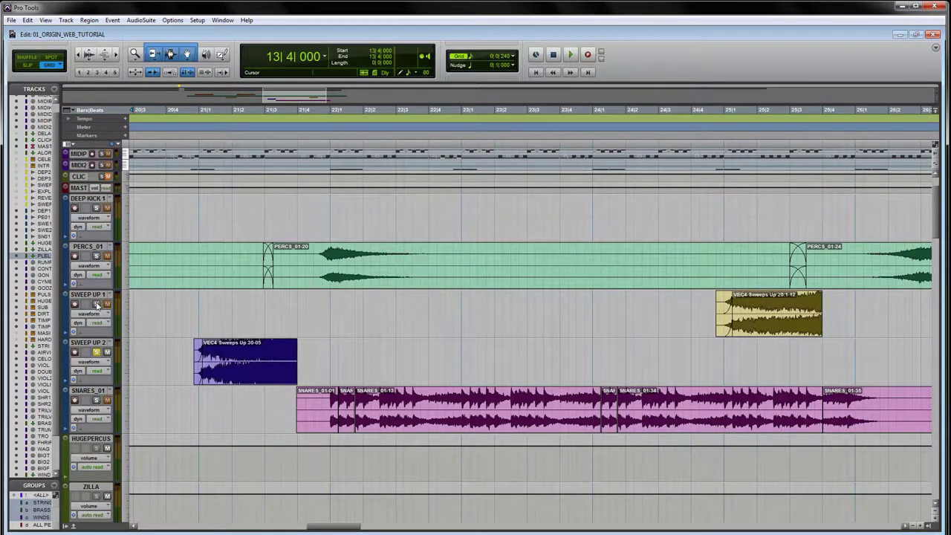
pyautogui.click(96, 304)
pyautogui.click(191, 353)
pyautogui.press('space')
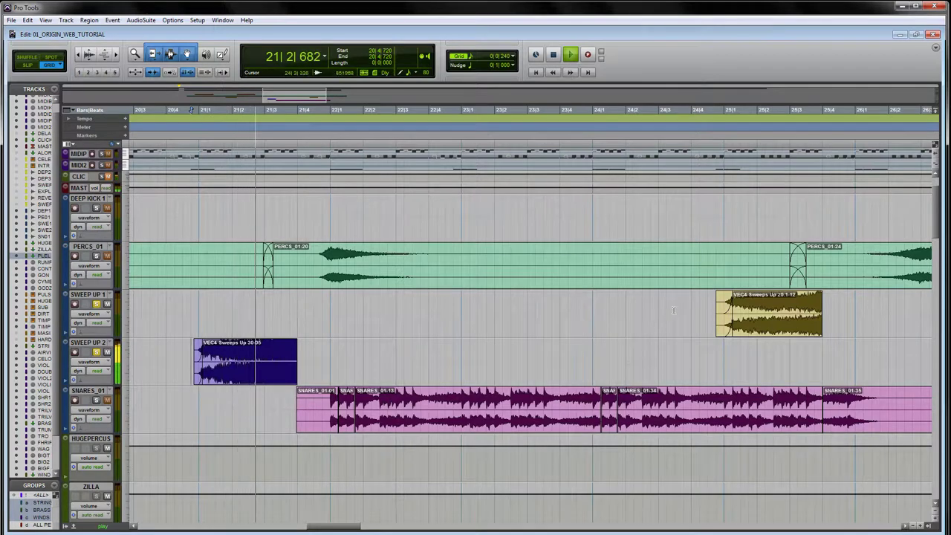
pyautogui.press('space')
pyautogui.click(710, 306)
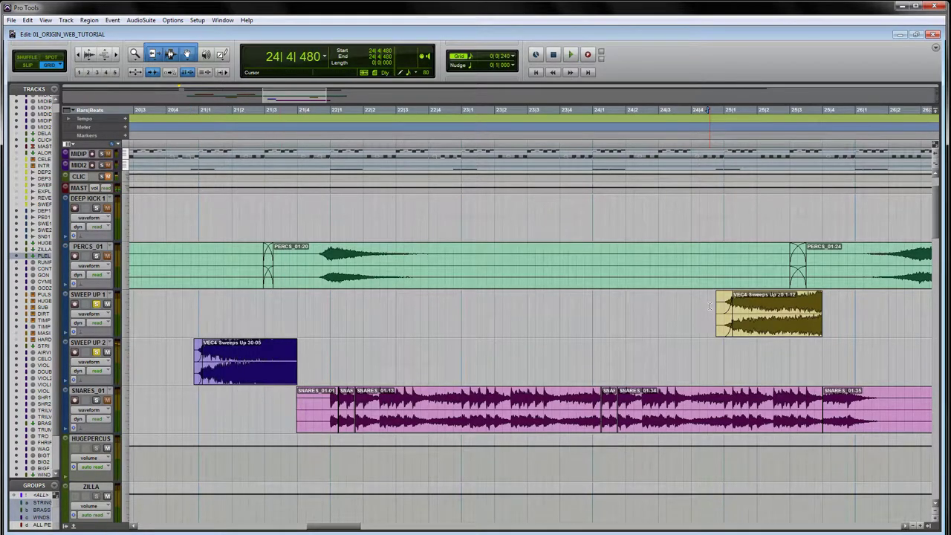
pyautogui.press('space')
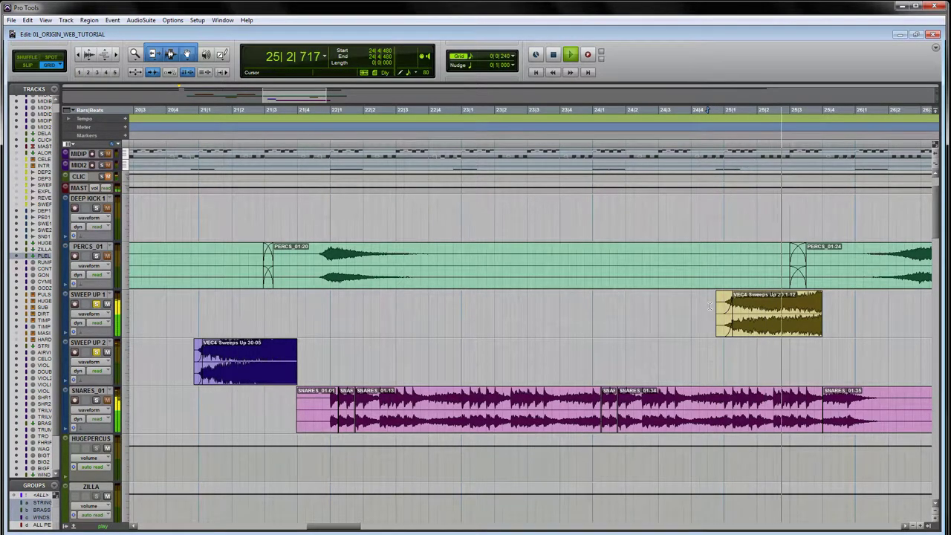
pyautogui.press('space')
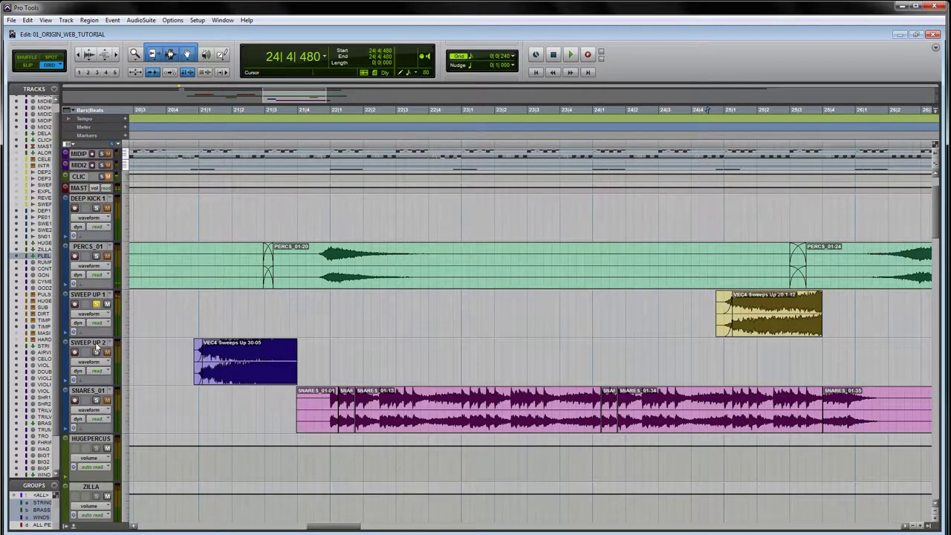
# - Unsolo SWEEP UP 1, solo SNARES_01, and set the playback start at 22|1|000
pyautogui.click(96, 305)
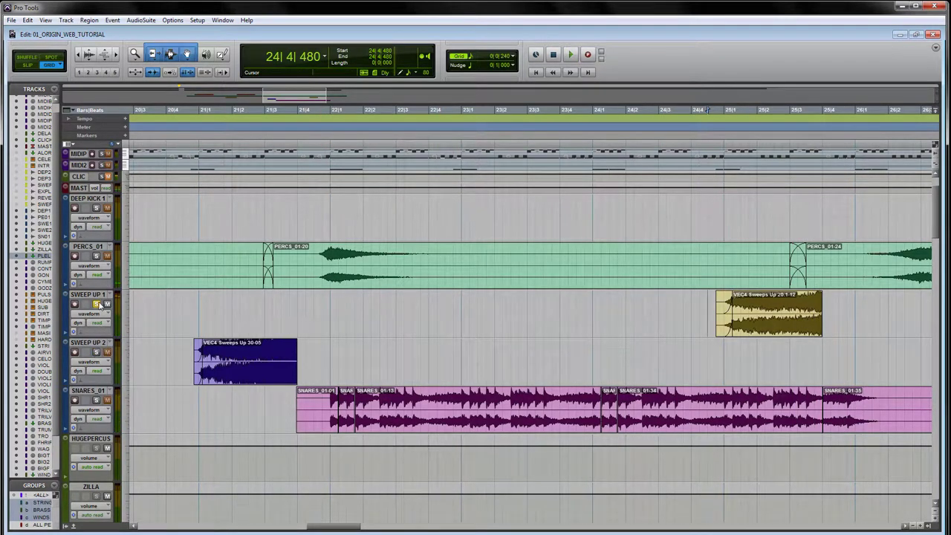
pyautogui.click(95, 400)
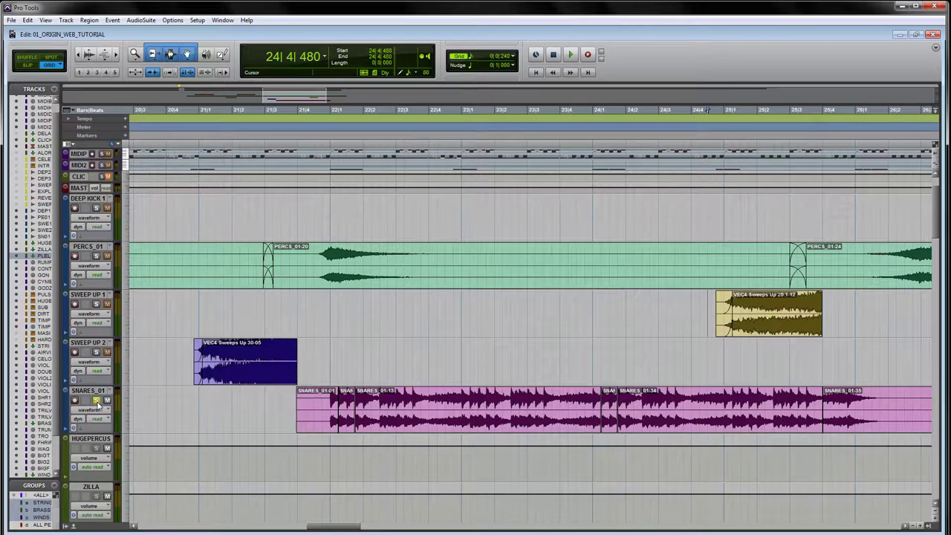
pyautogui.click(332, 401)
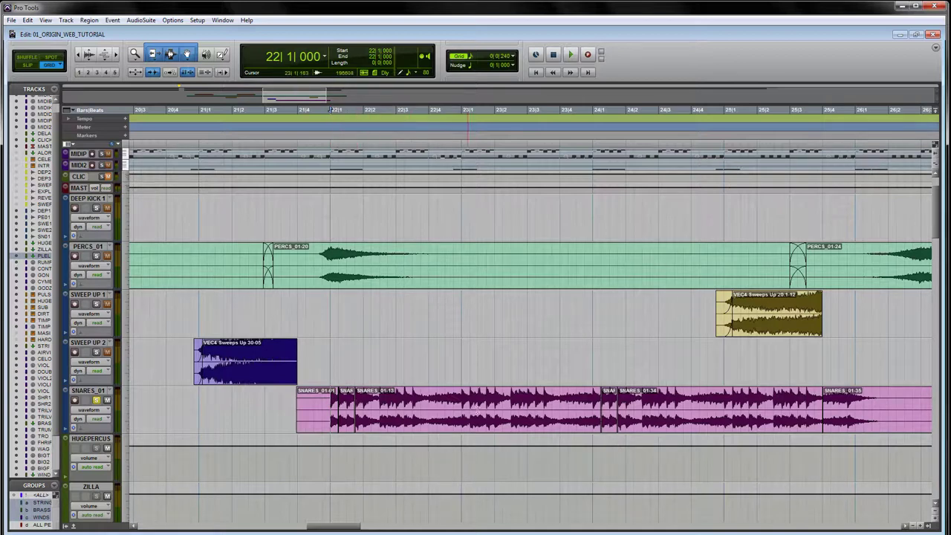
# - Zoom in on bar 22 and select 22|1 to 22|2 on SNARES_01
pyautogui.hotkey('ctrl', ']')
pyautogui.hotkey('ctrl', ']')
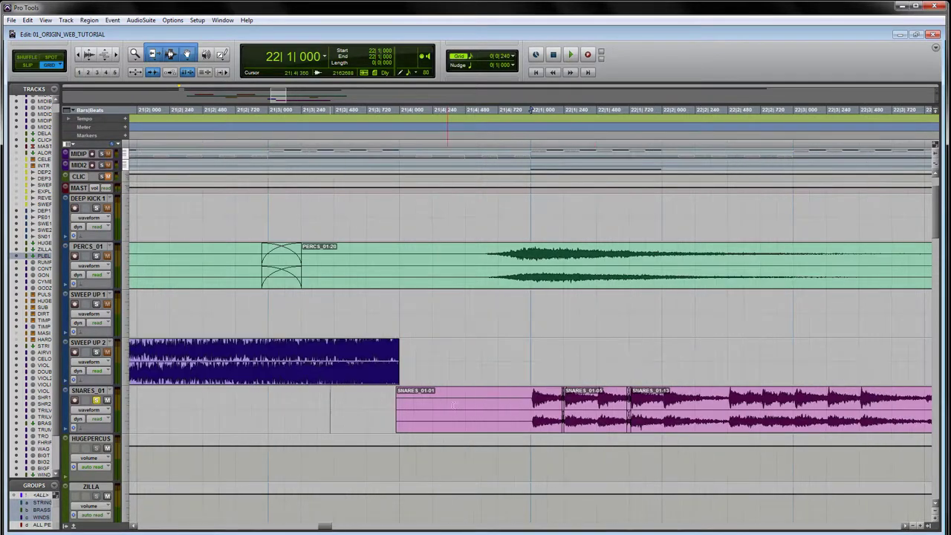
pyautogui.click(598, 401)
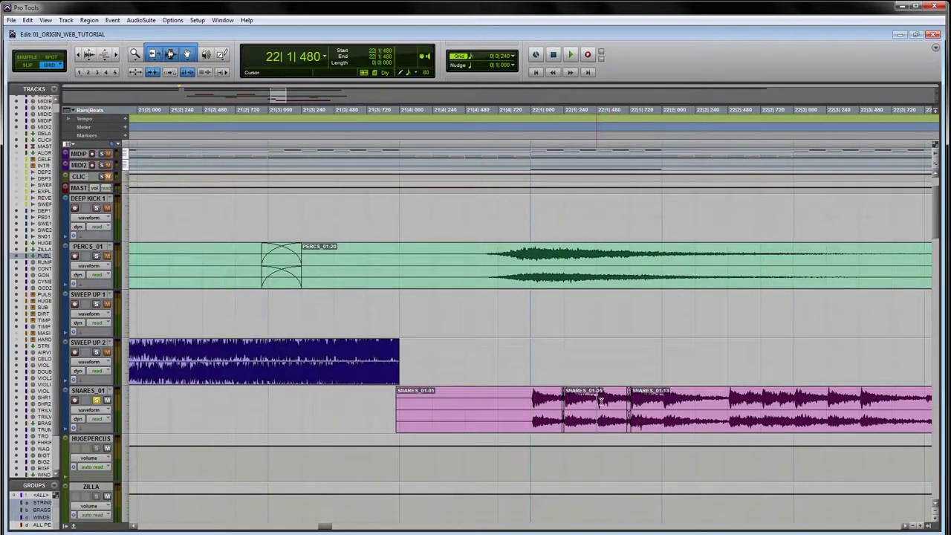
pyautogui.moveTo(599, 401); pyautogui.dragTo(661, 401)
pyautogui.moveTo(532, 401); pyautogui.dragTo(660, 405)
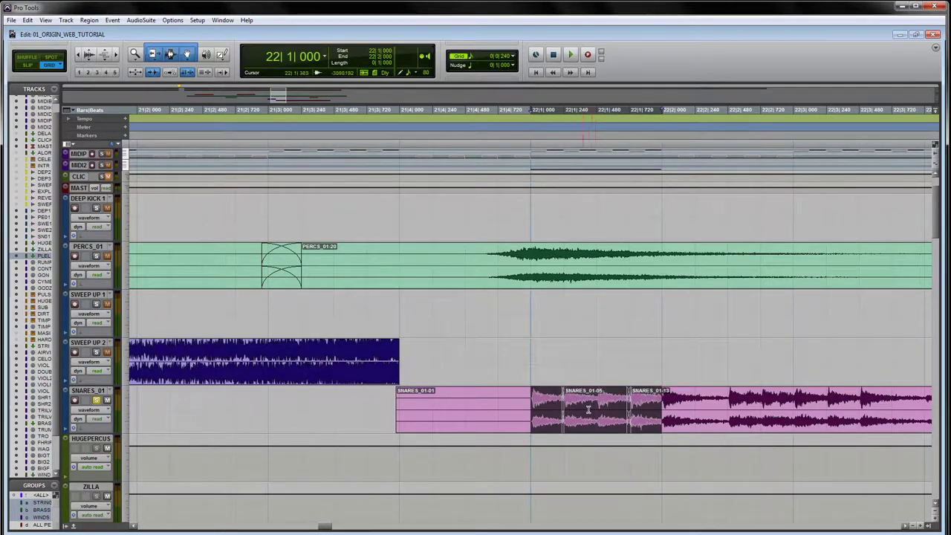
pyautogui.hotkey('ctrl', '[')
pyautogui.hotkey('ctrl', ']')
pyautogui.hotkey('ctrl', ']')
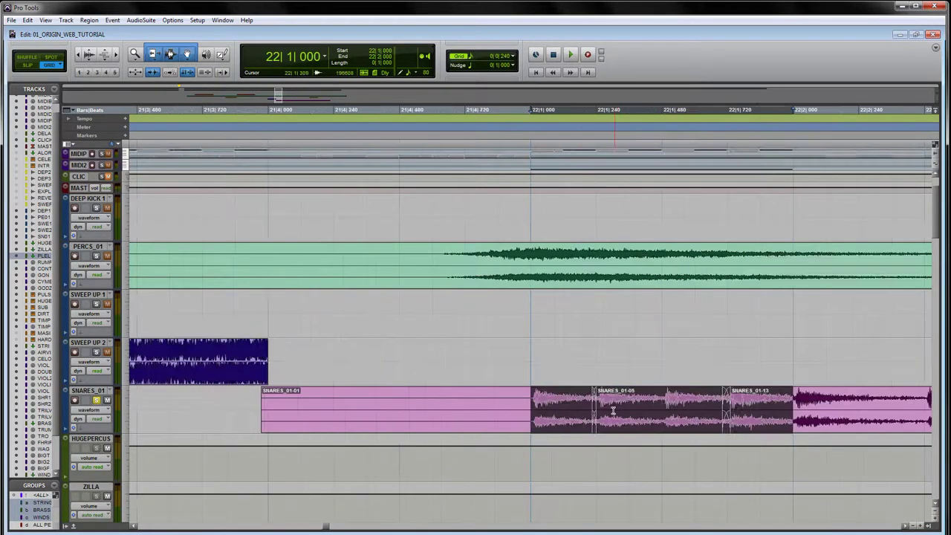
pyautogui.hotkey('ctrl', '[')
# - Play the snares from bar 22, then unsolo SNARES_01 and zoom out on the arrangement
pyautogui.hotkey('ctrl', '[')
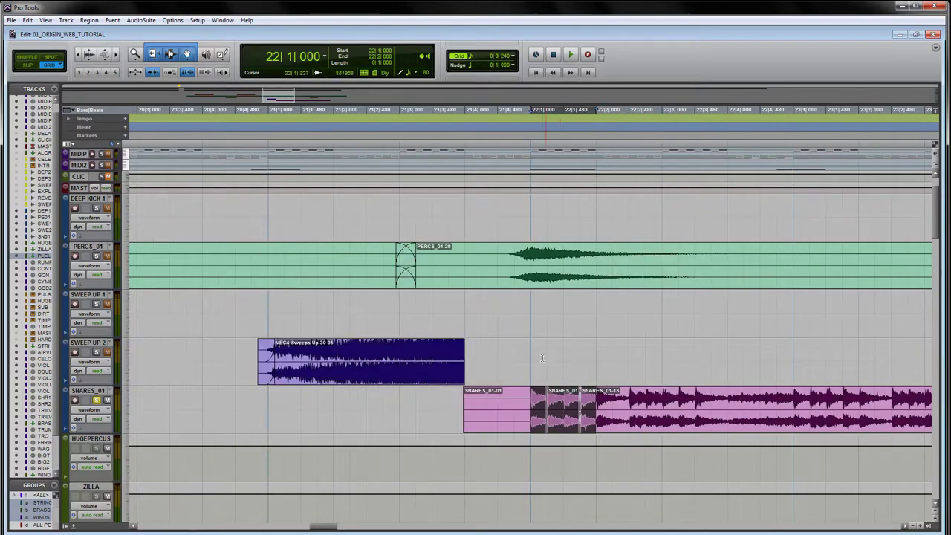
pyautogui.click(531, 355)
pyautogui.hotkey('ctrl', '[')
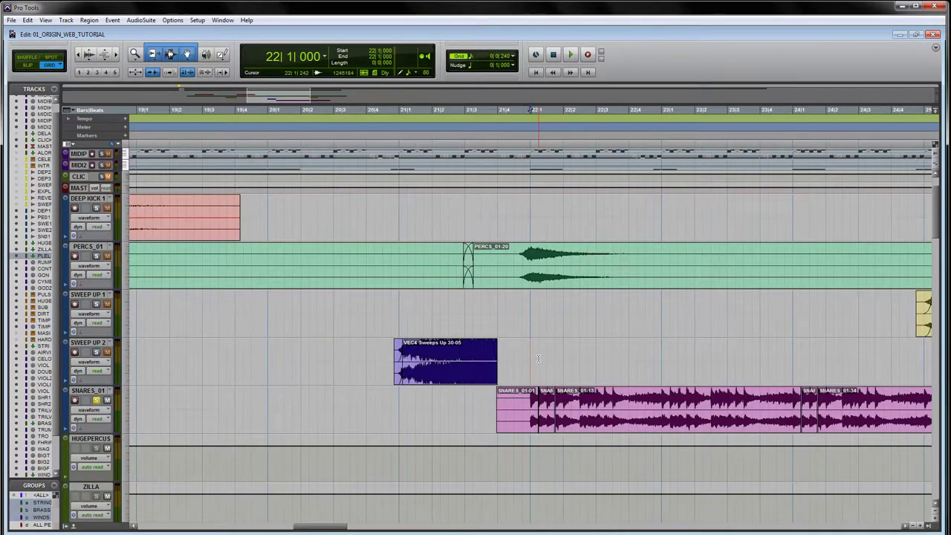
pyautogui.press('space')
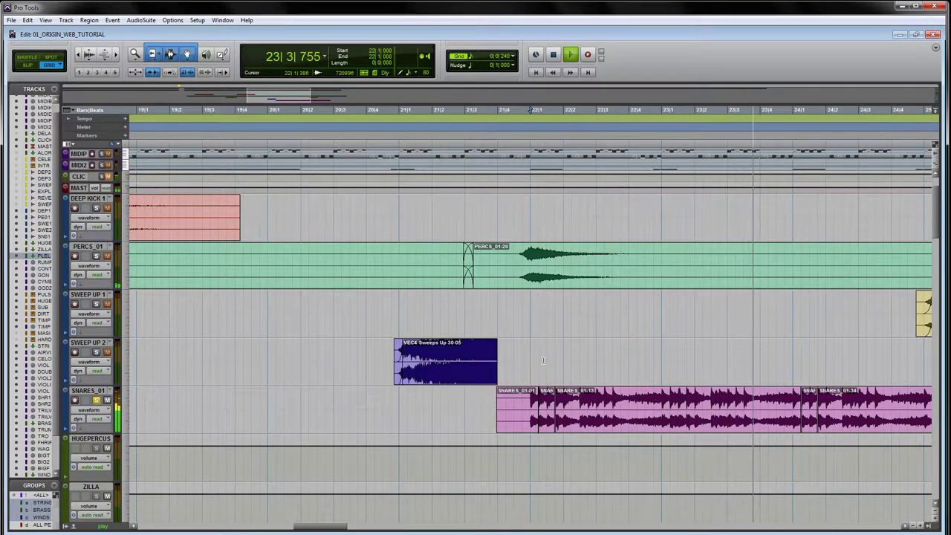
pyautogui.press('space')
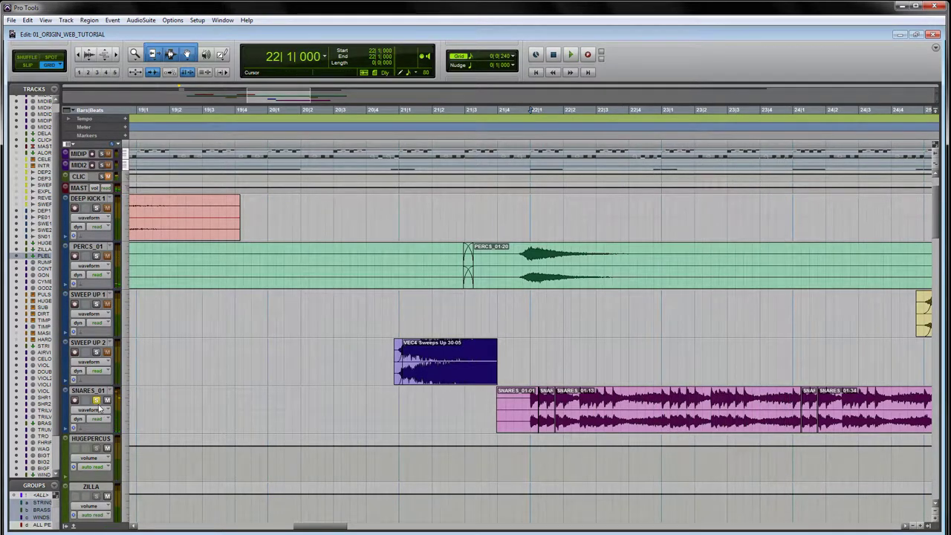
pyautogui.click(96, 401)
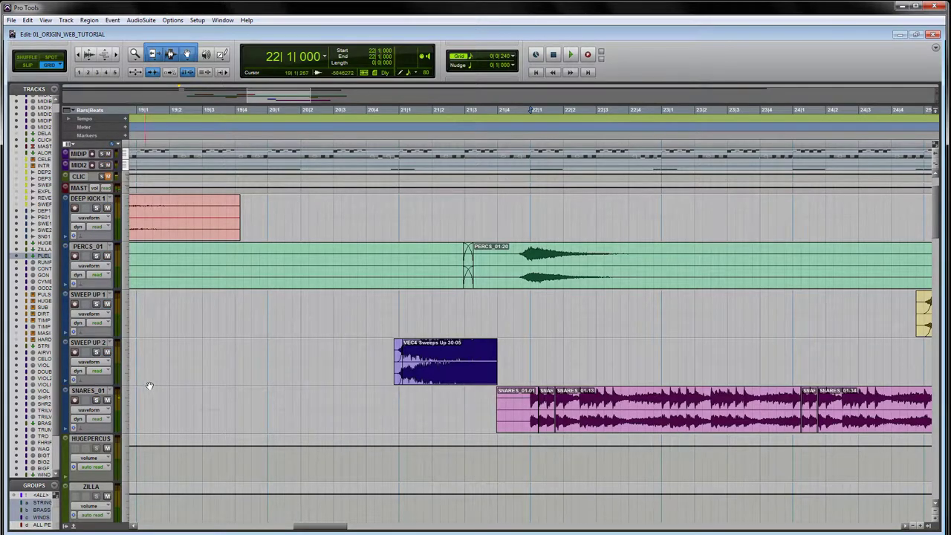
pyautogui.hotkey('ctrl', '[')
pyautogui.hotkey('ctrl', '[')
# - Scroll down to the RUMPFS, GONGS and GODZILLA MIDI tracks and set the edit position to 12|3|720, zoomed in
pyautogui.scroll(-10, 310, 369)
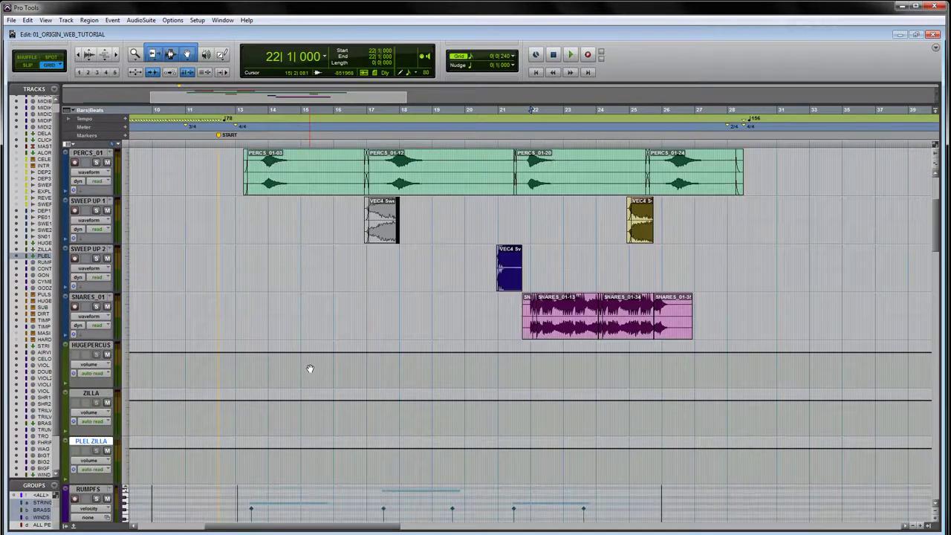
pyautogui.scroll(-1, 310, 368)
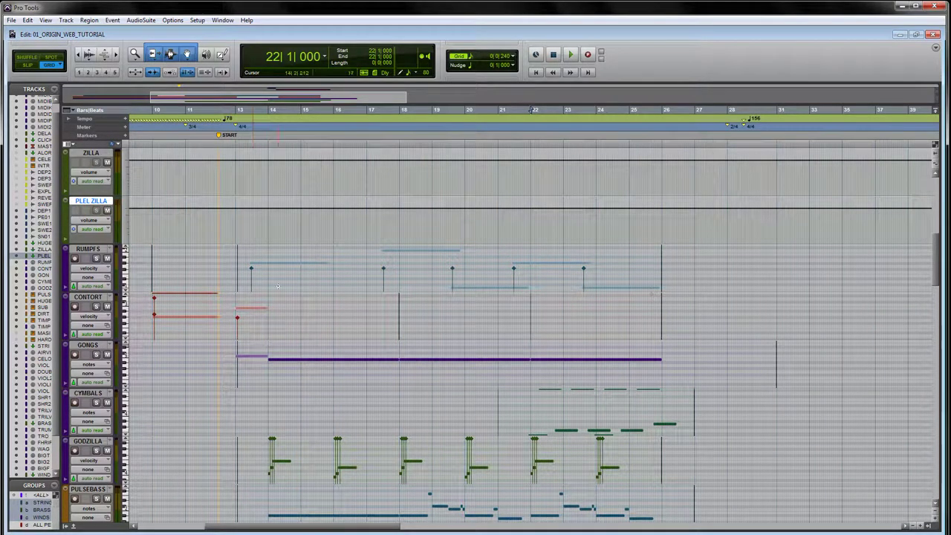
pyautogui.click(234, 224)
pyautogui.hotkey('ctrl', ']')
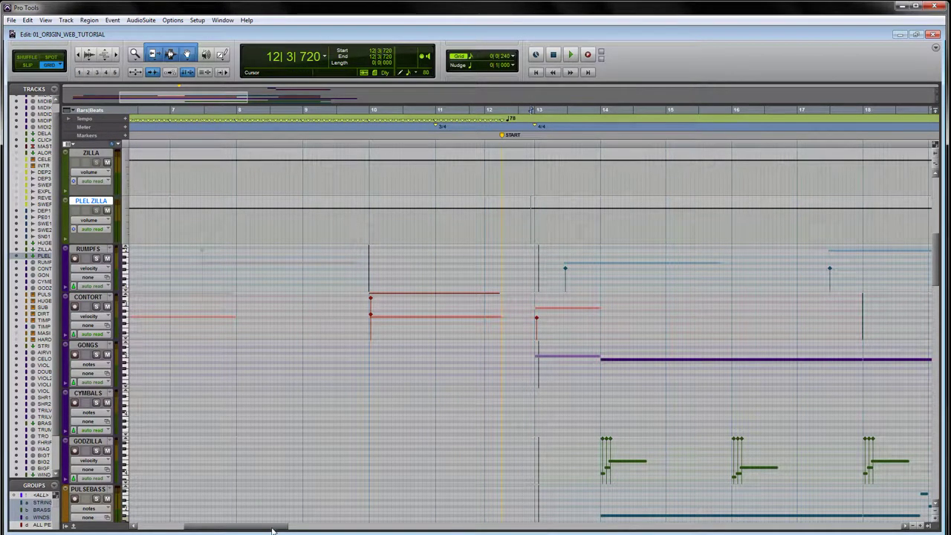
pyautogui.moveTo(278, 527); pyautogui.dragTo(319, 532)
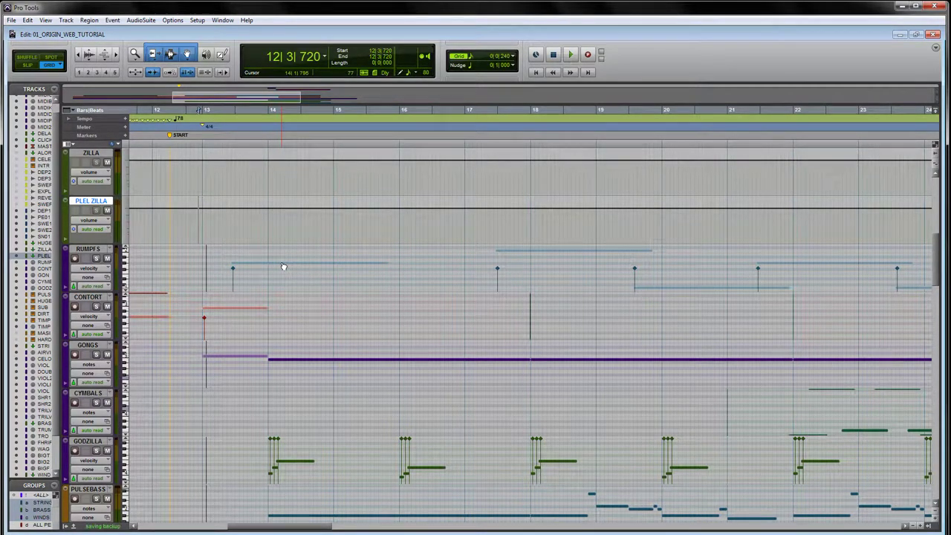
# - In the Mix window, select RUMPFS through GODZILLA and review HUGEPERC's loaded Play patches
pyautogui.hotkey('ctrl', '=')
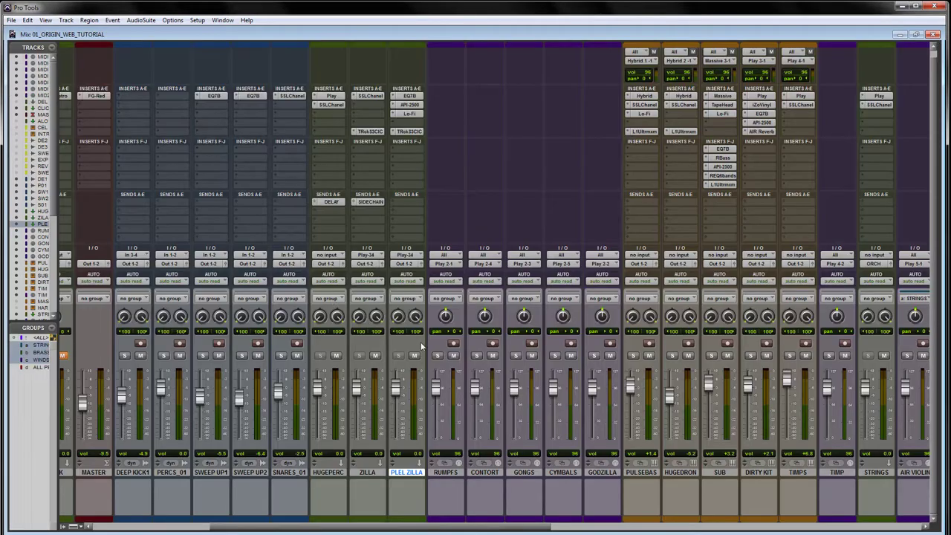
pyautogui.click(590, 472)
pyautogui.keyDown('shift'); pyautogui.click(447, 472); pyautogui.keyUp('shift')
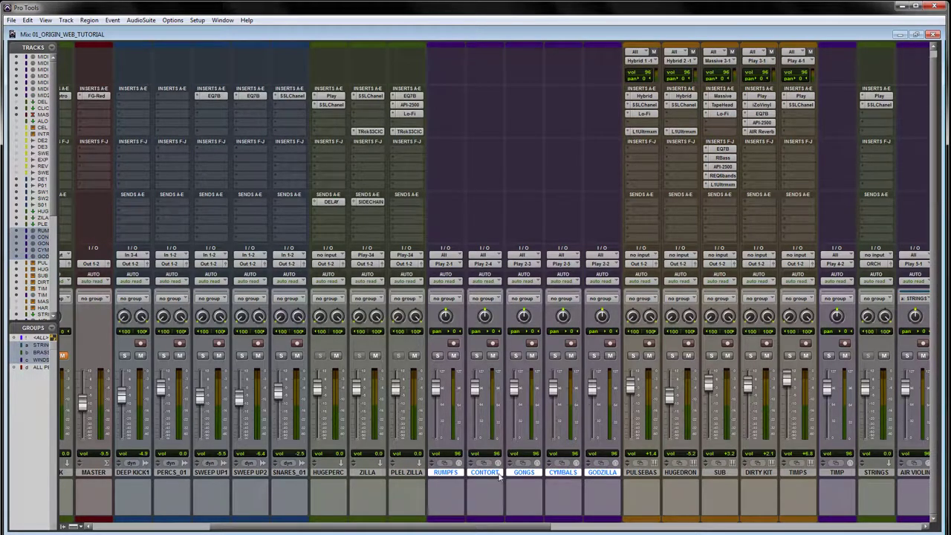
pyautogui.click(327, 97)
pyautogui.click(591, 132)
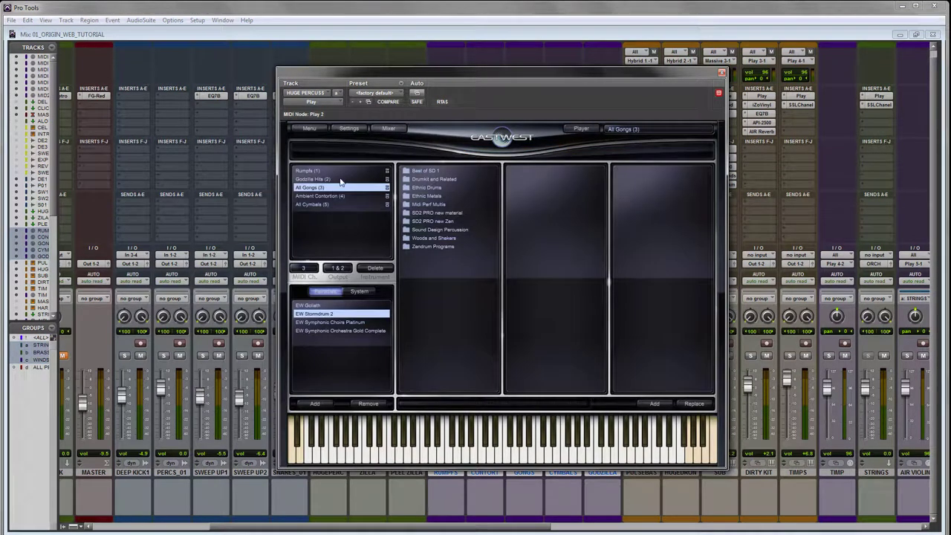
pyautogui.moveTo(461, 76); pyautogui.dragTo(360, 72)
pyautogui.click(631, 73)
pyautogui.hotkey('ctrl', '=')
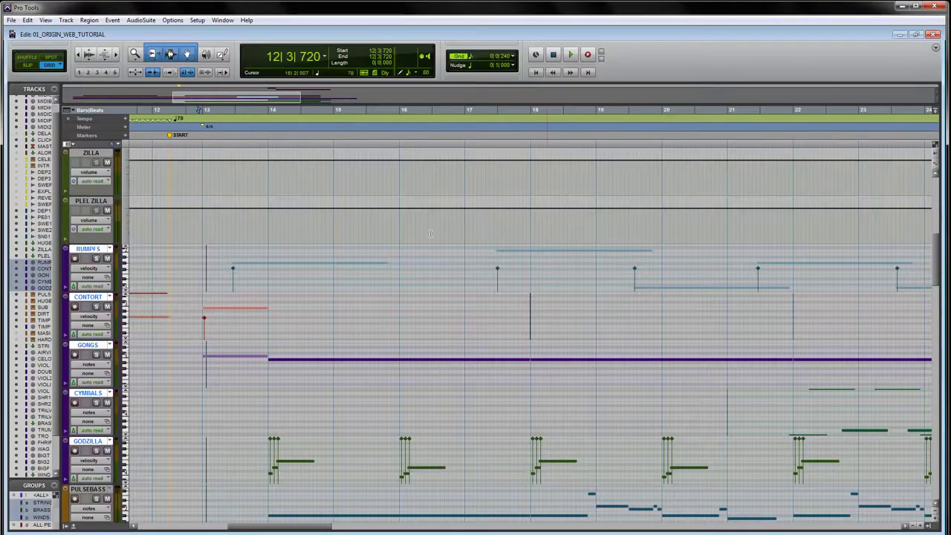
pyautogui.click(268, 265)
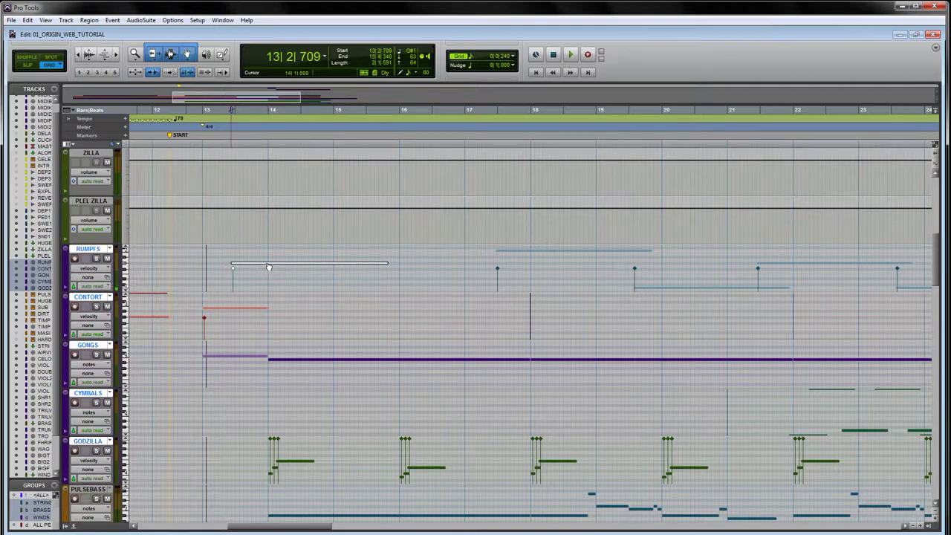
pyautogui.click(553, 255)
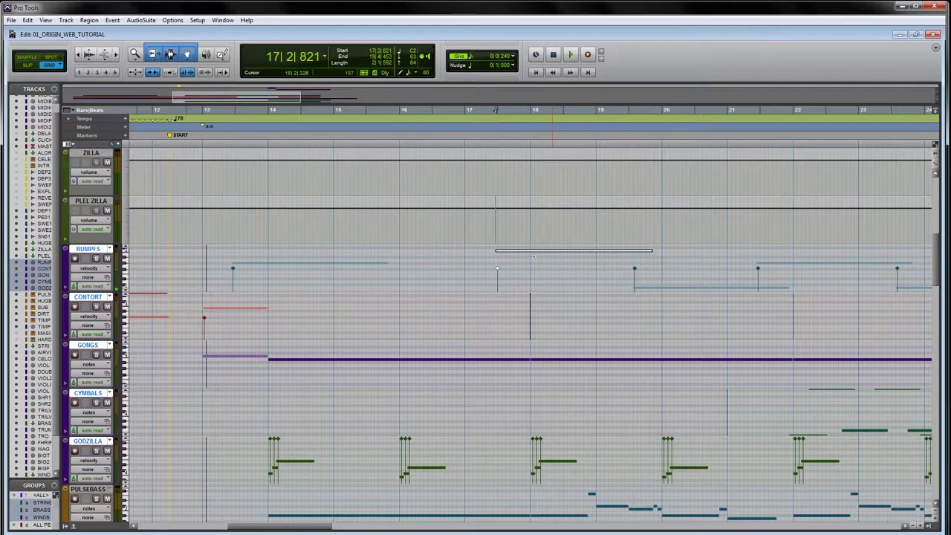
pyautogui.click(227, 307)
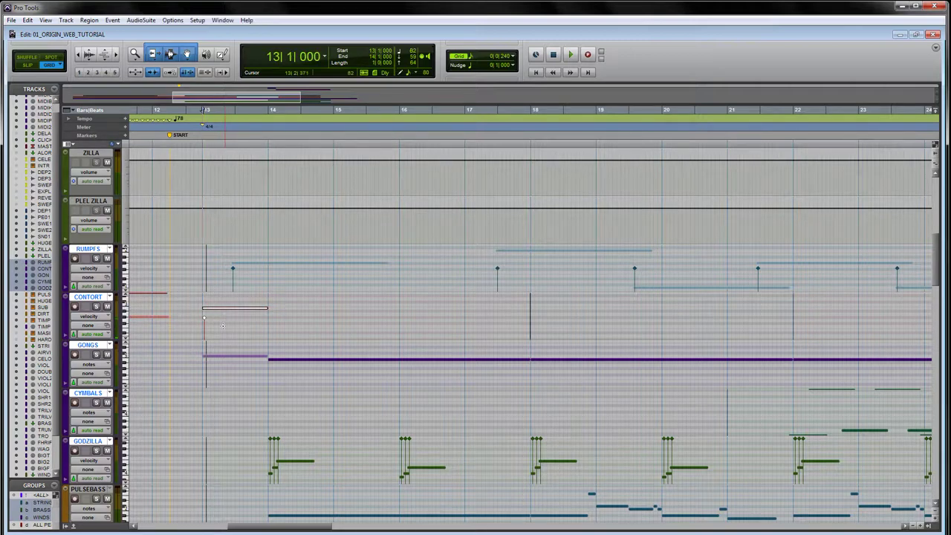
pyautogui.click(298, 362)
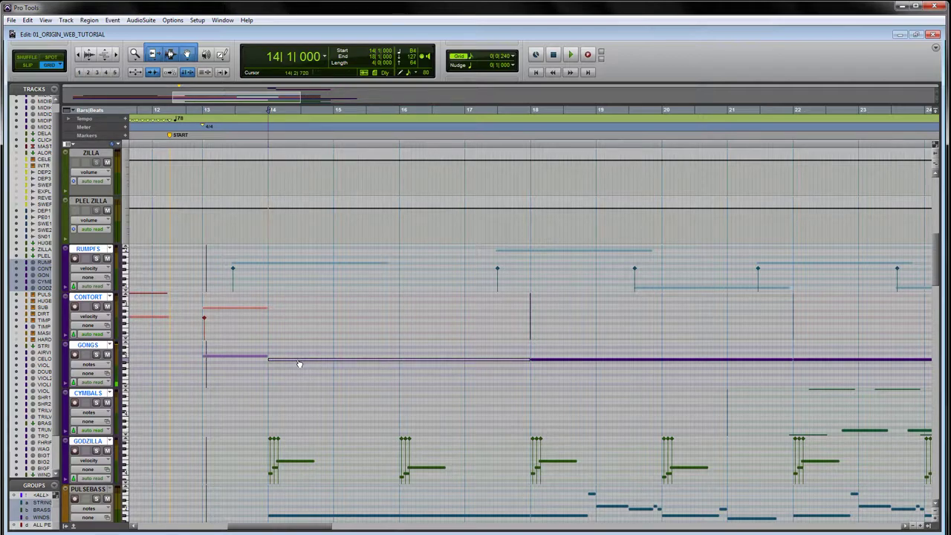
pyautogui.moveTo(286, 528); pyautogui.dragTo(356, 527)
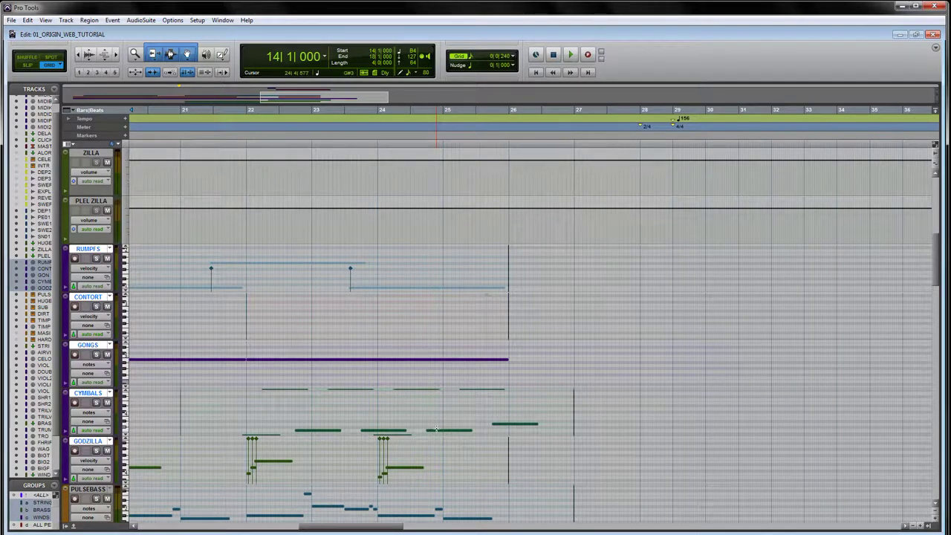
pyautogui.click(438, 431)
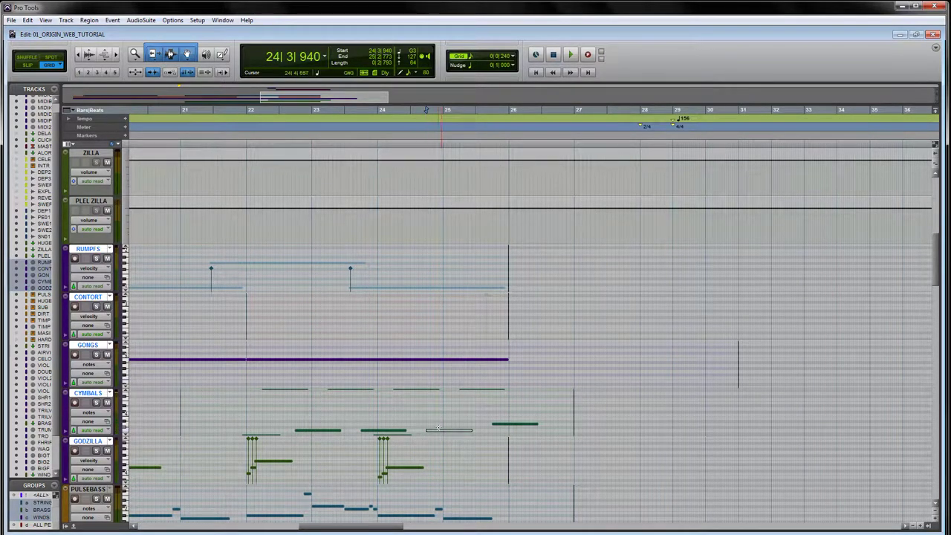
pyautogui.moveTo(371, 529); pyautogui.dragTo(296, 529)
pyautogui.scroll(-1, 321, 465)
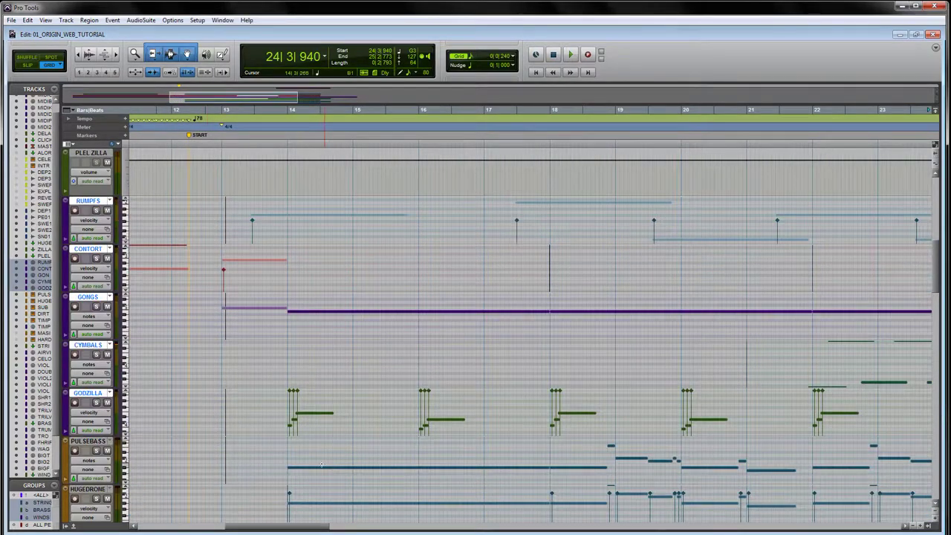
# - Solo GODZILLA and play the percussion from 13|4|480 to around bar 17
pyautogui.click(96, 402)
pyautogui.click(279, 360)
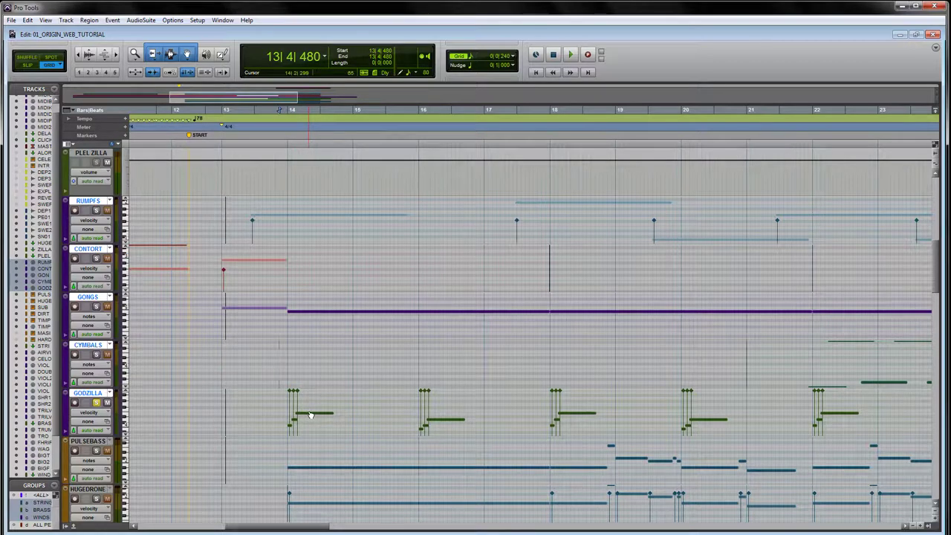
pyautogui.press('space')
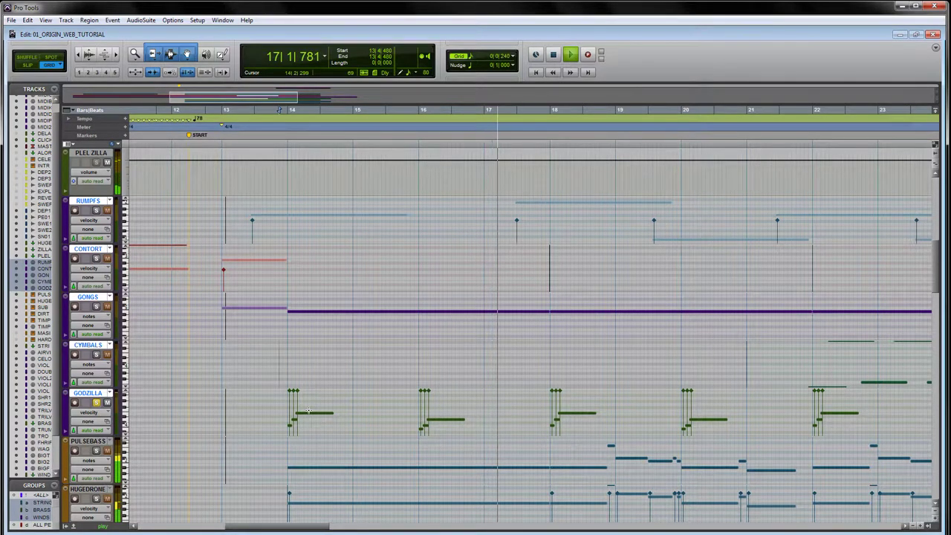
pyautogui.press('space')
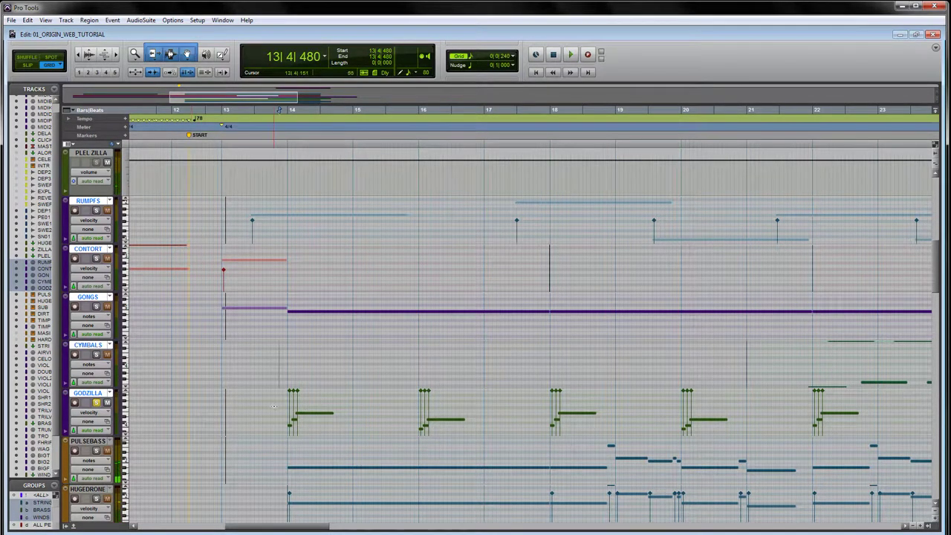
pyautogui.scroll(1, 273, 406)
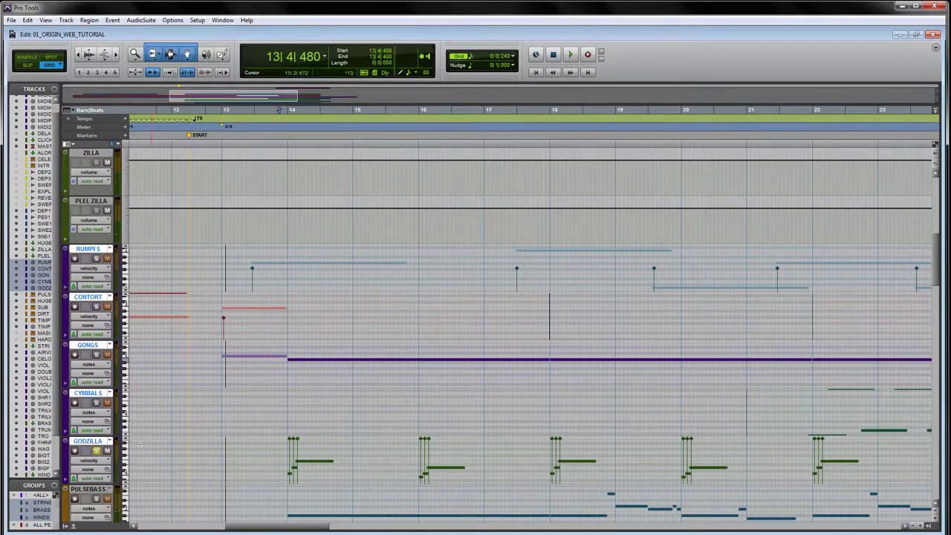
# - Scroll up, select the ZILLA track, and show its strip in the Mix window
pyautogui.scroll(1, 100, 263)
pyautogui.click(107, 257)
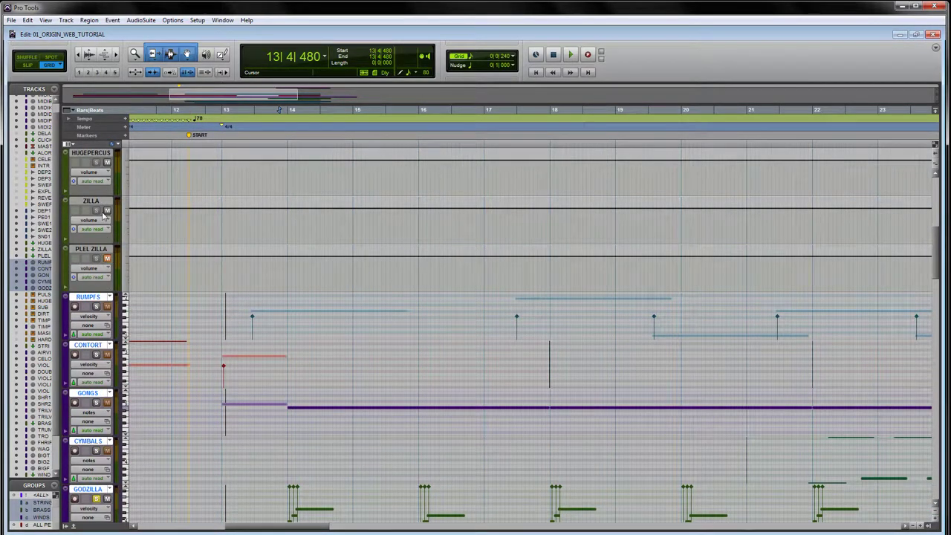
pyautogui.click(99, 204)
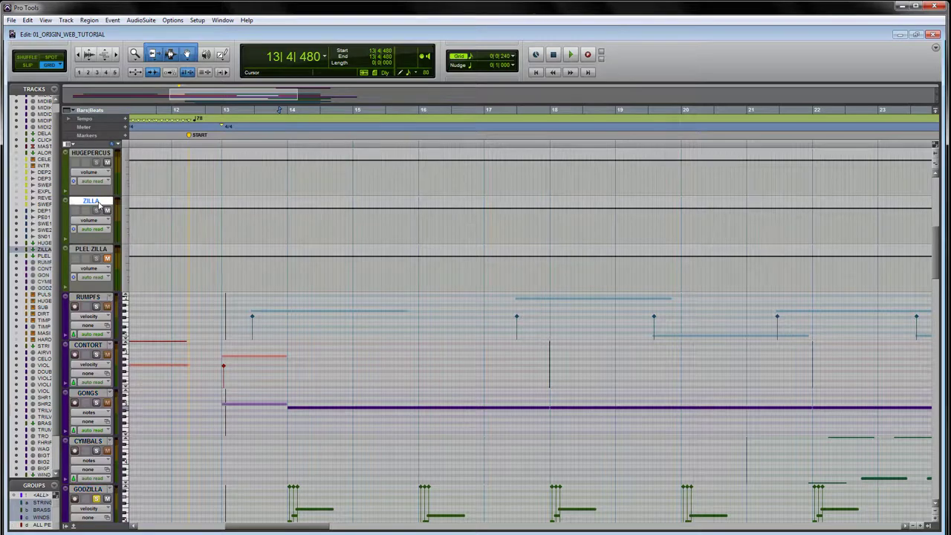
pyautogui.hotkey('ctrl', '=')
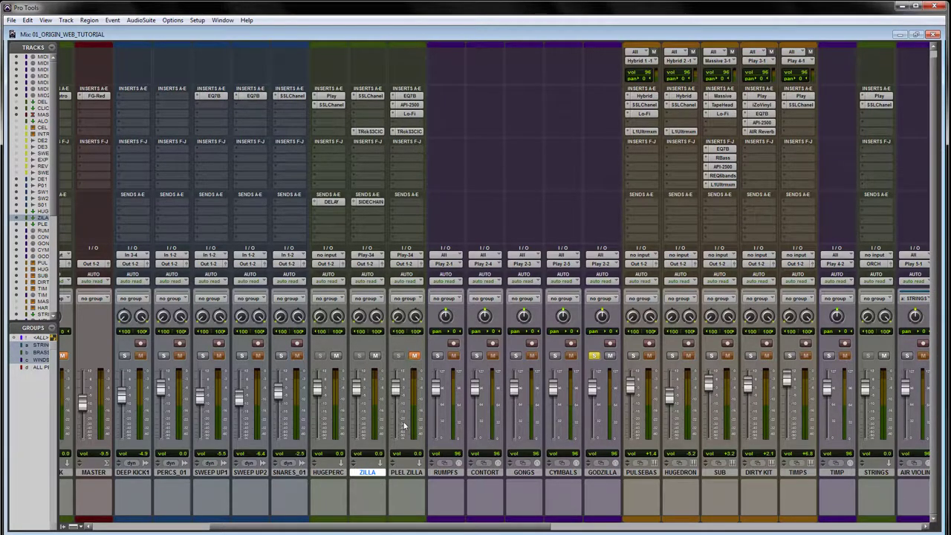
# - Back in the Edit window, replay the soloed GODZILLA hits from 13|4|480
pyautogui.hotkey('ctrl', '=')
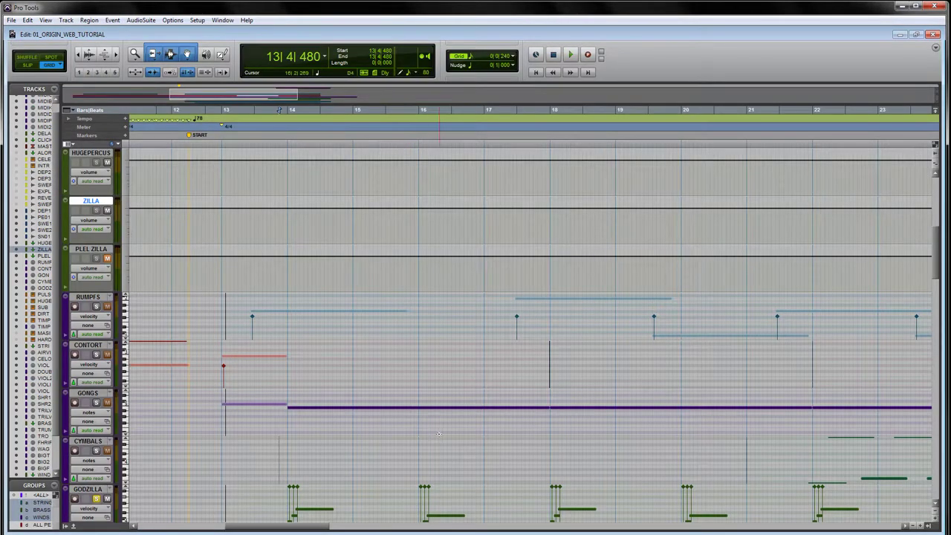
pyautogui.scroll(-2, 400, 439)
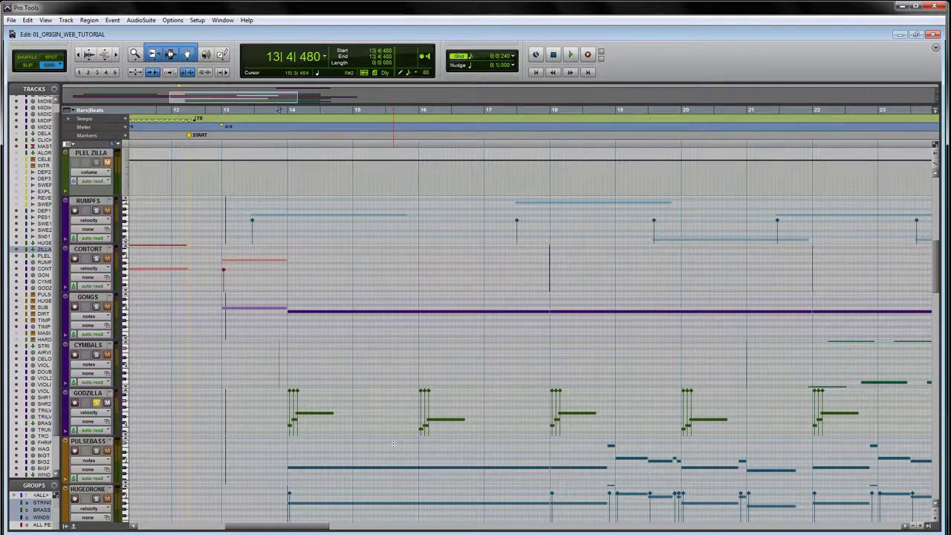
pyautogui.press('space')
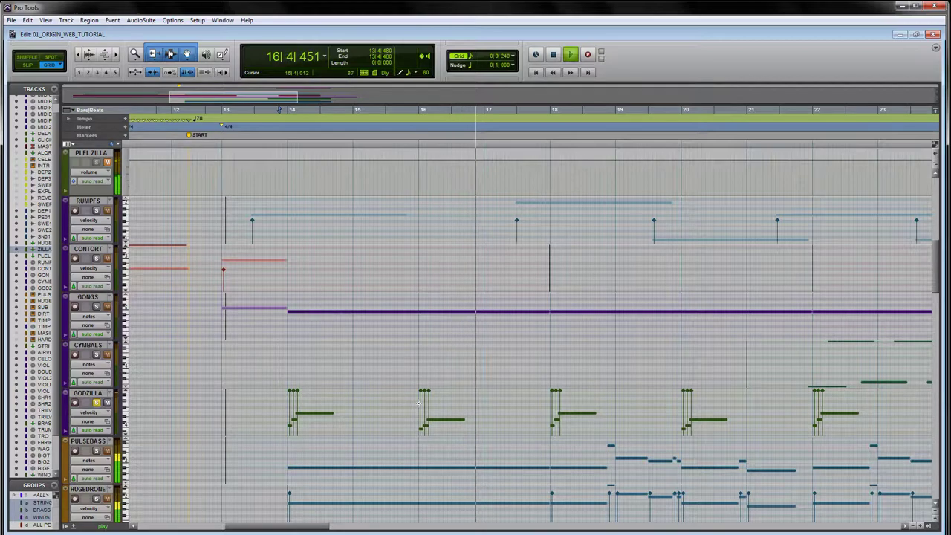
pyautogui.press('space')
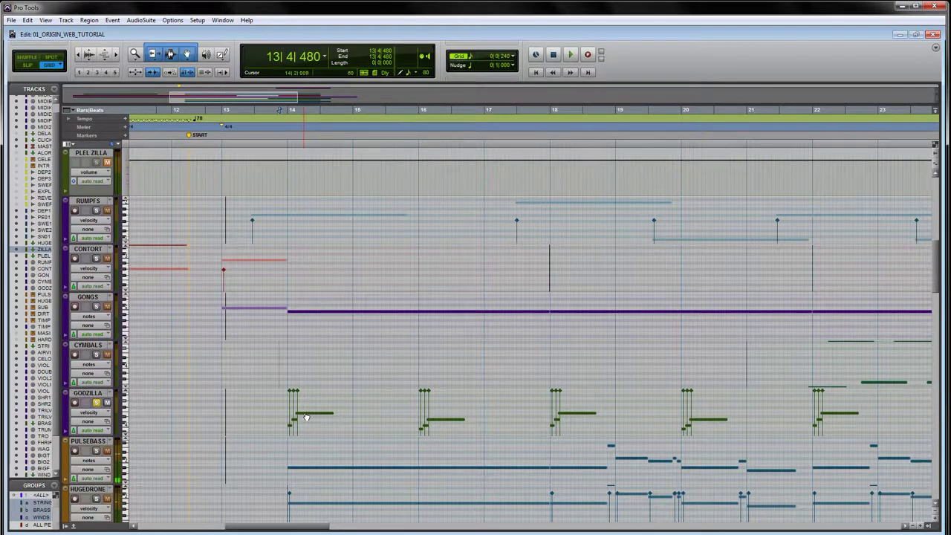
pyautogui.scroll(5, 307, 419)
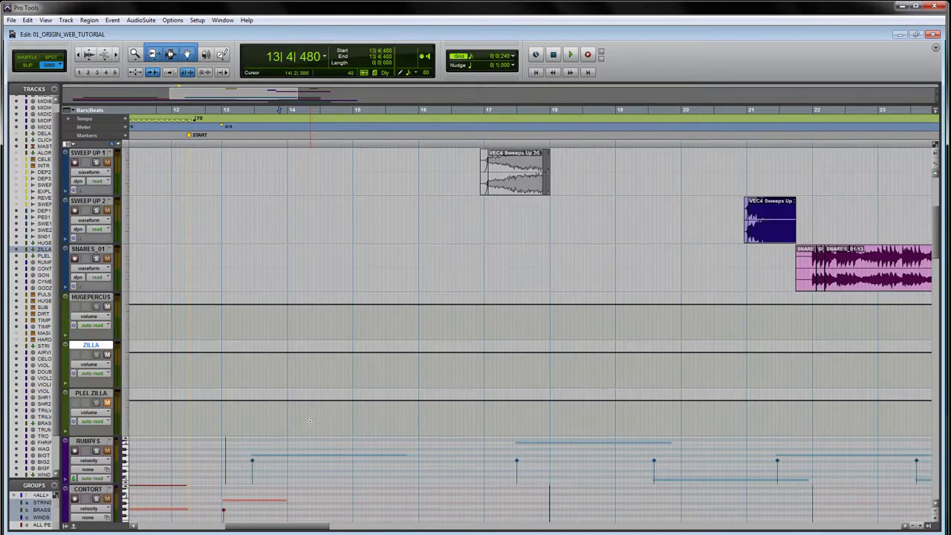
pyautogui.scroll(-5, 311, 422)
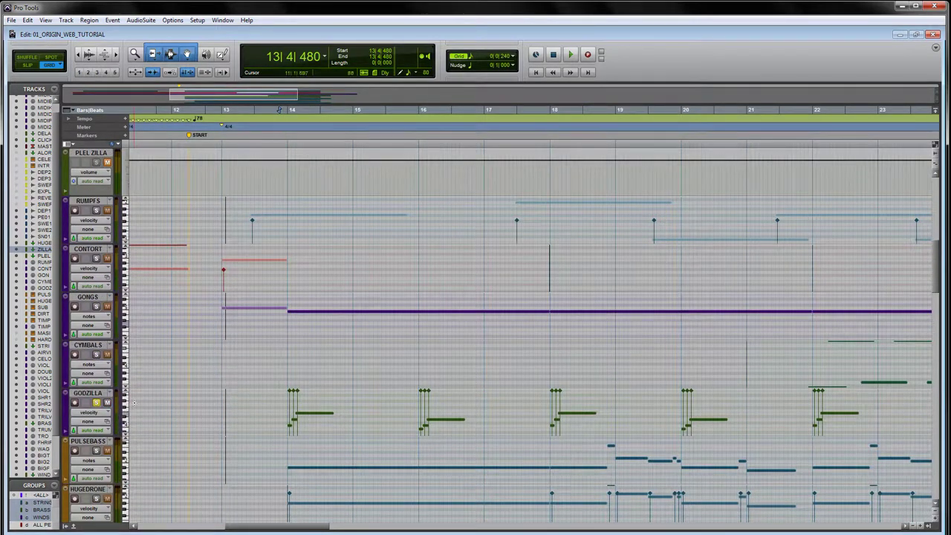
pyautogui.scroll(1, 134, 402)
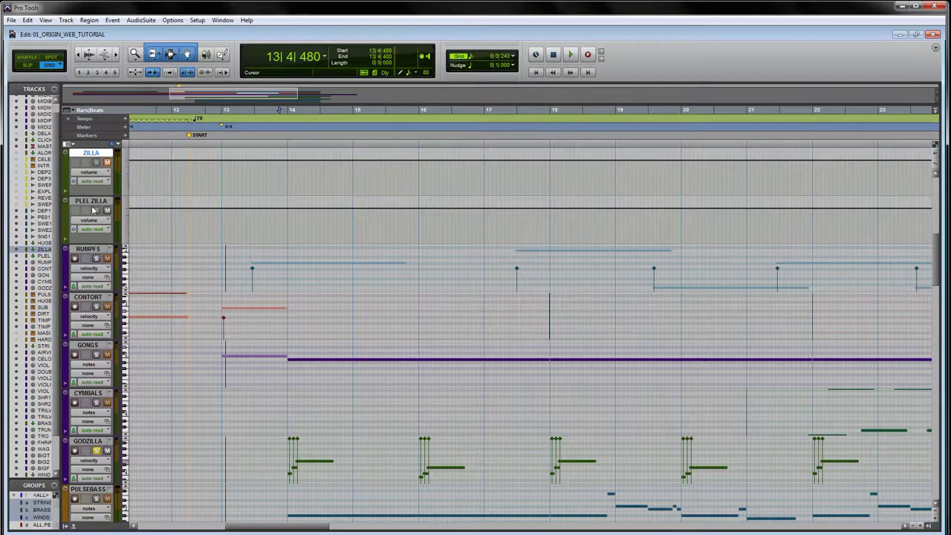
# - Replay GODZILLA from 13|4|393 to about bar 17, then show ZILLA's strip in the Mix window
pyautogui.click(277, 448)
pyautogui.press('space')
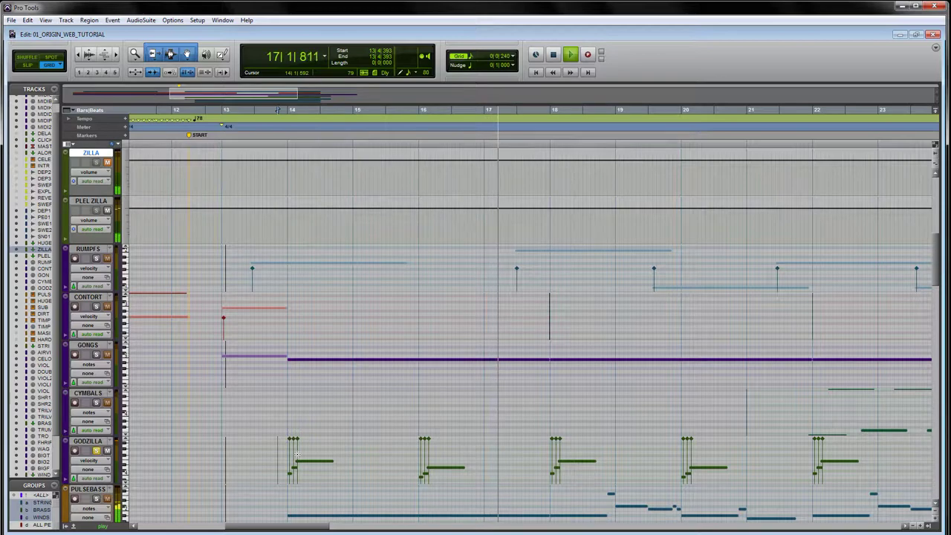
pyautogui.press('space')
pyautogui.hotkey('ctrl', '=')
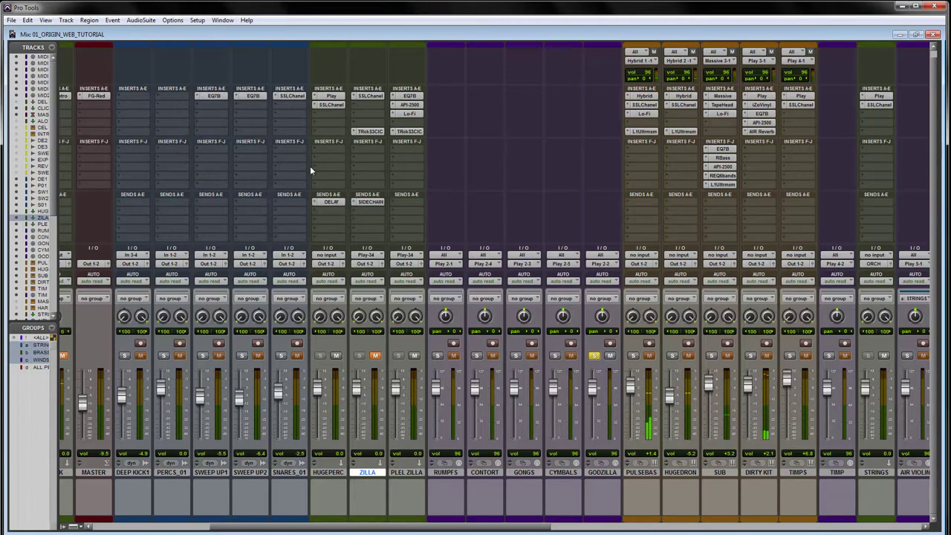
# - Play the Godzilla hits through PLEL ZILLA's API-2500 compressor, then close it in the Edit window
pyautogui.click(410, 106)
pyautogui.moveTo(372, 70); pyautogui.dragTo(308, 161)
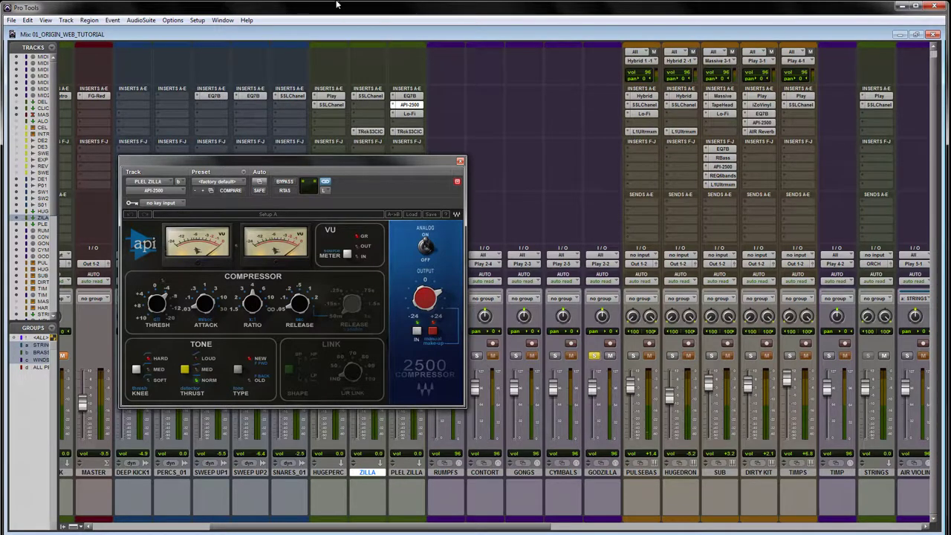
pyautogui.moveTo(354, 163); pyautogui.dragTo(661, 148)
pyautogui.press('space')
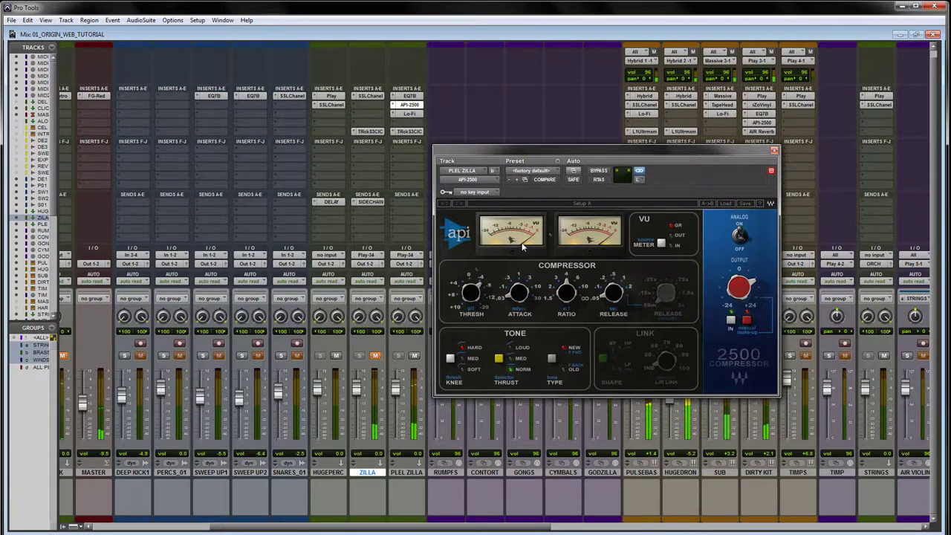
pyautogui.hotkey('ctrl', '=')
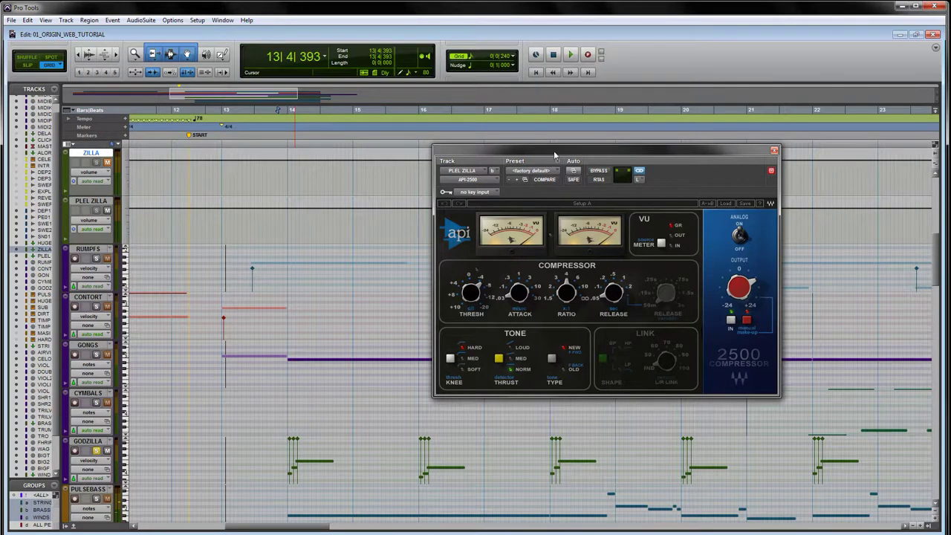
pyautogui.click(773, 150)
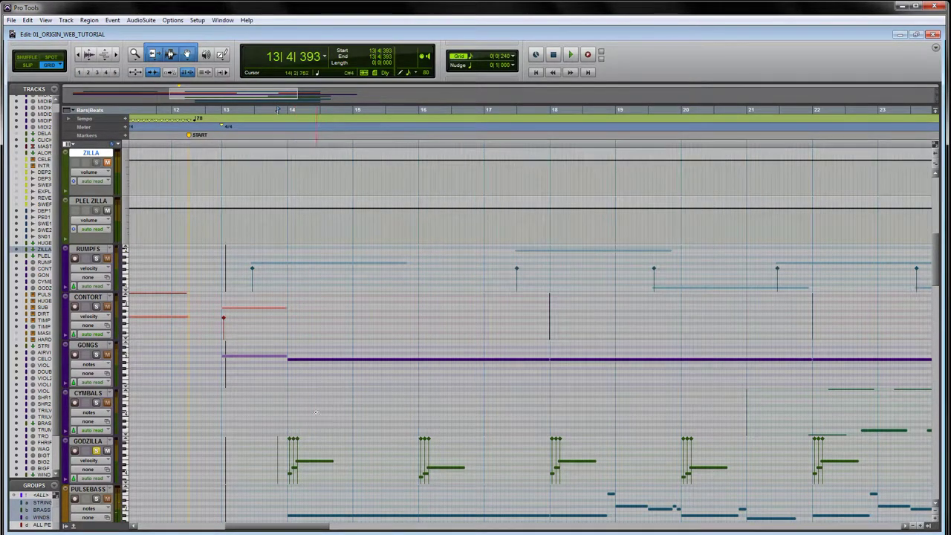
# - Close the API-2500 compressor and take the GODZILLA track out of solo
pyautogui.scroll(-3, 317, 410)
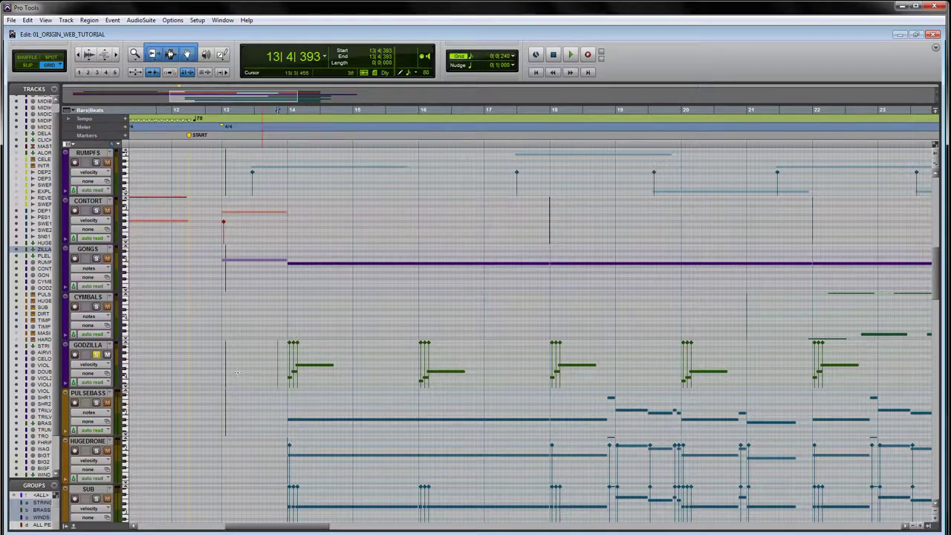
pyautogui.scroll(3, 215, 363)
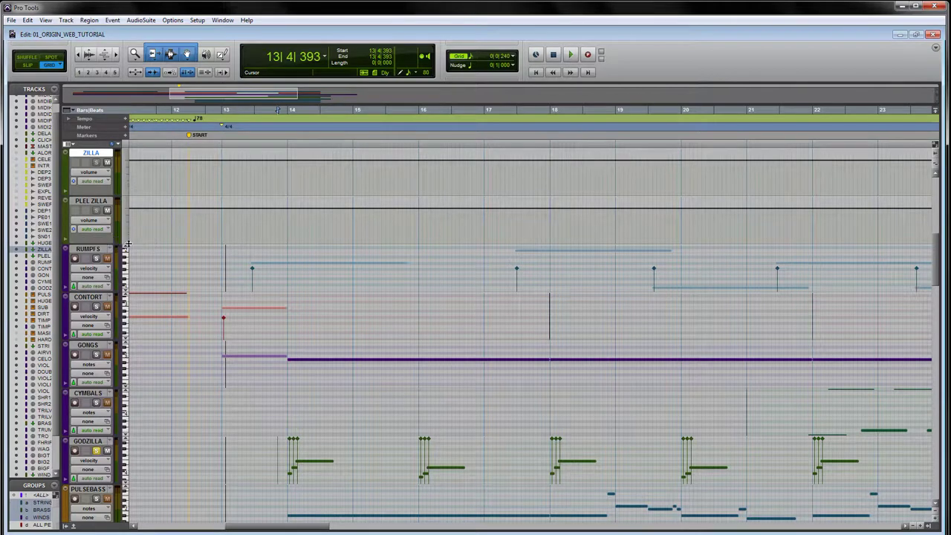
pyautogui.click(96, 452)
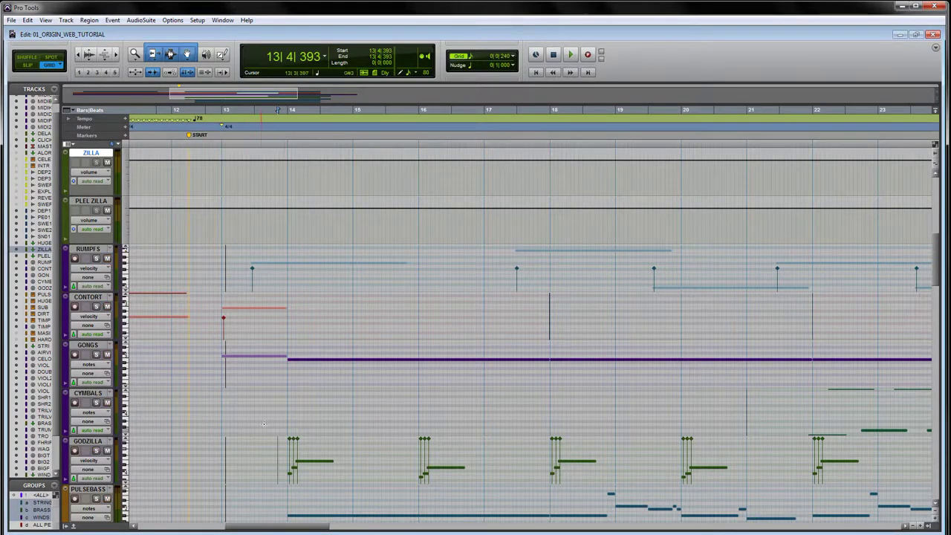
# - Set the playback start to 13|4|596, clearing the PULSEBASS note selection
pyautogui.scroll(-4, 264, 423)
pyautogui.scroll(-1, 264, 424)
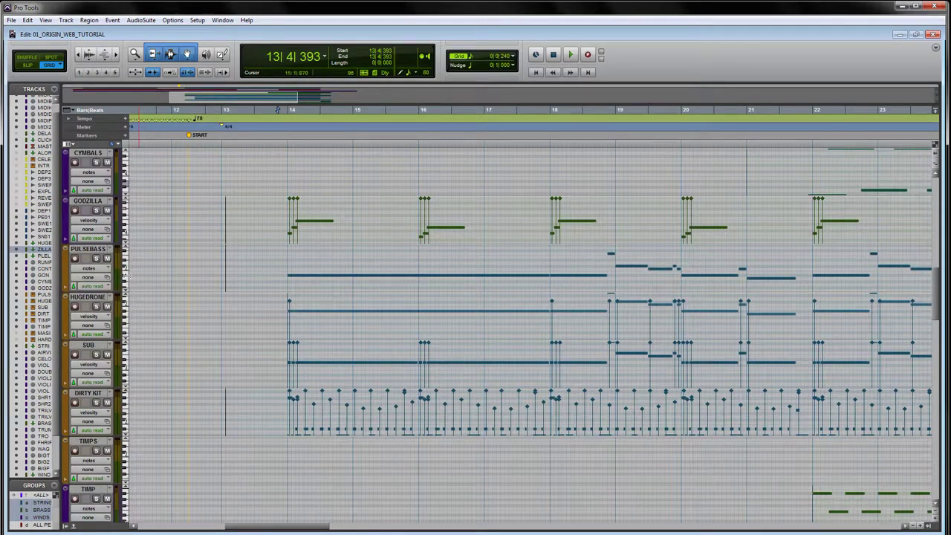
pyautogui.click(89, 249)
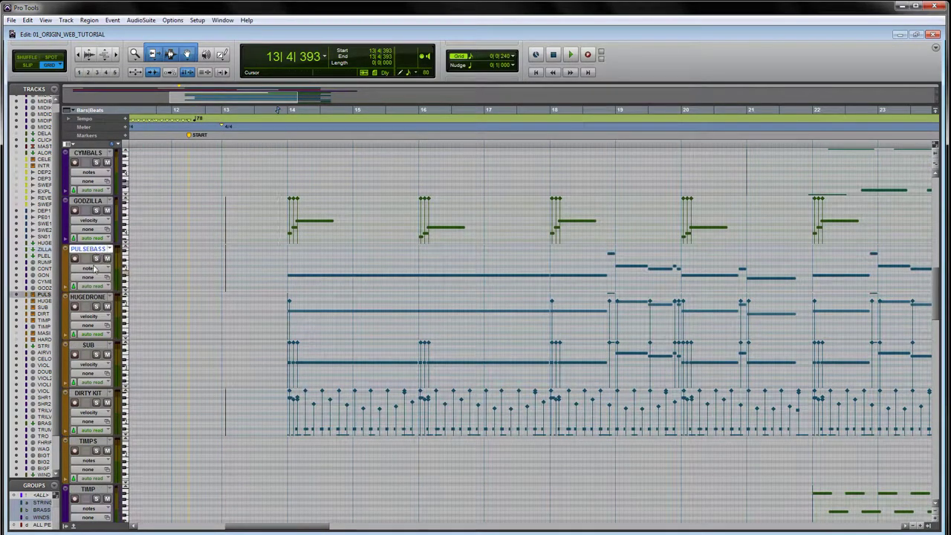
pyautogui.click(304, 277)
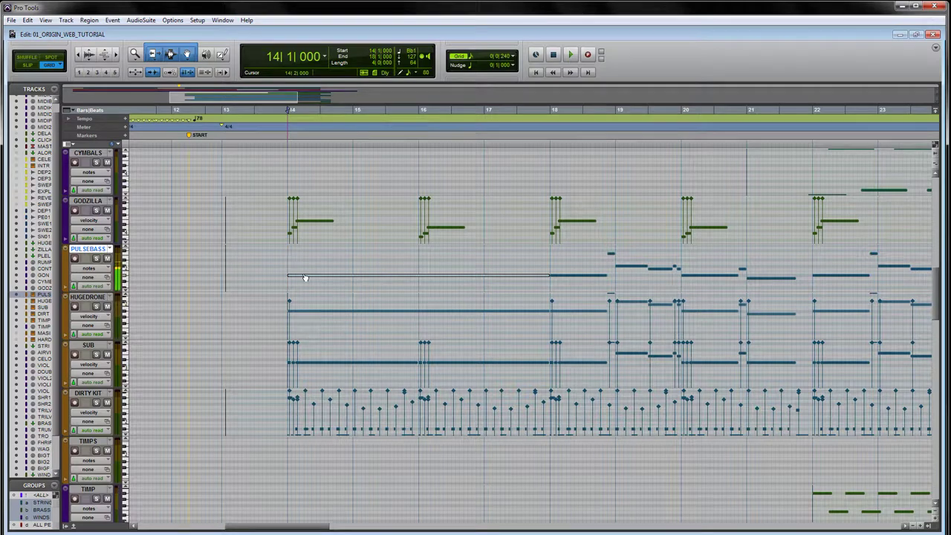
pyautogui.click(284, 413)
# - Solo DIRTY KIT and briefly play it from bar 13
pyautogui.scroll(-1, 291, 392)
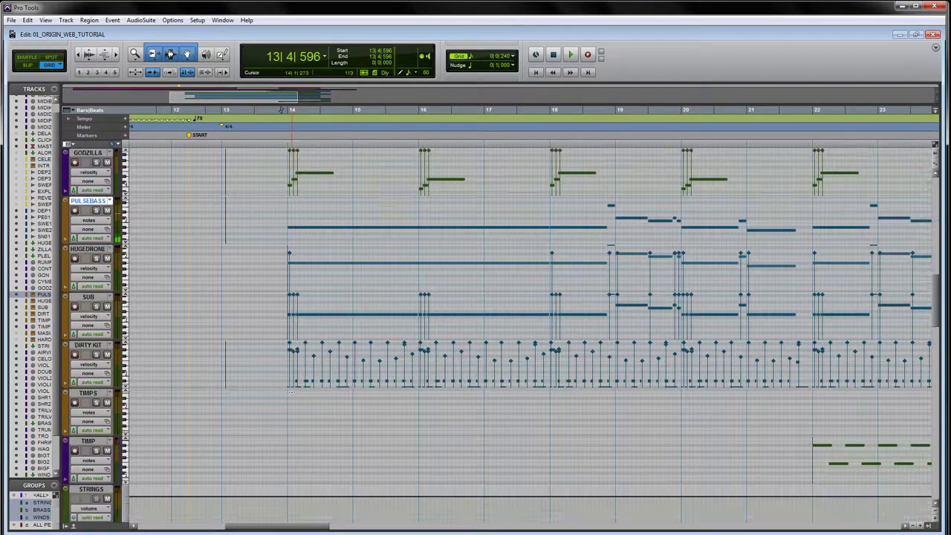
pyautogui.click(96, 307)
pyautogui.press('space')
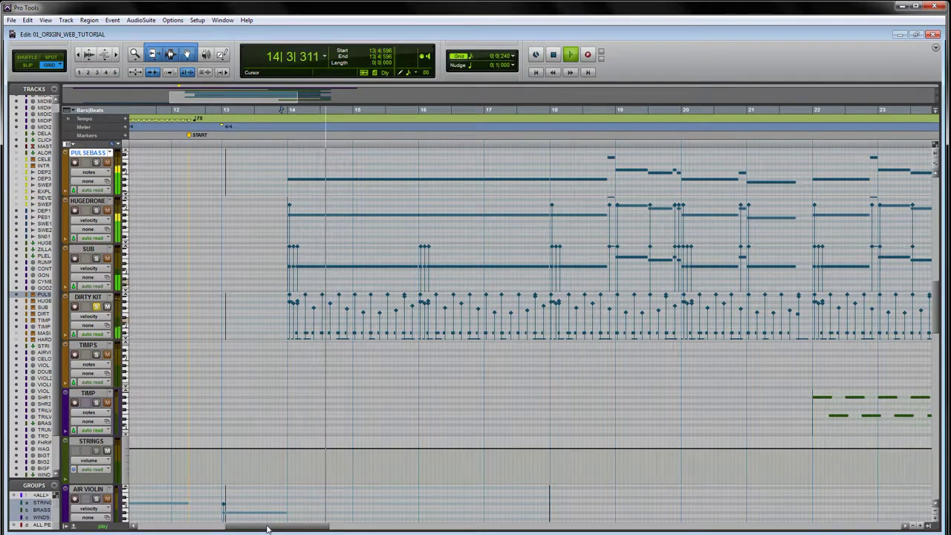
pyautogui.press('space')
pyautogui.moveTo(268, 529); pyautogui.dragTo(322, 528)
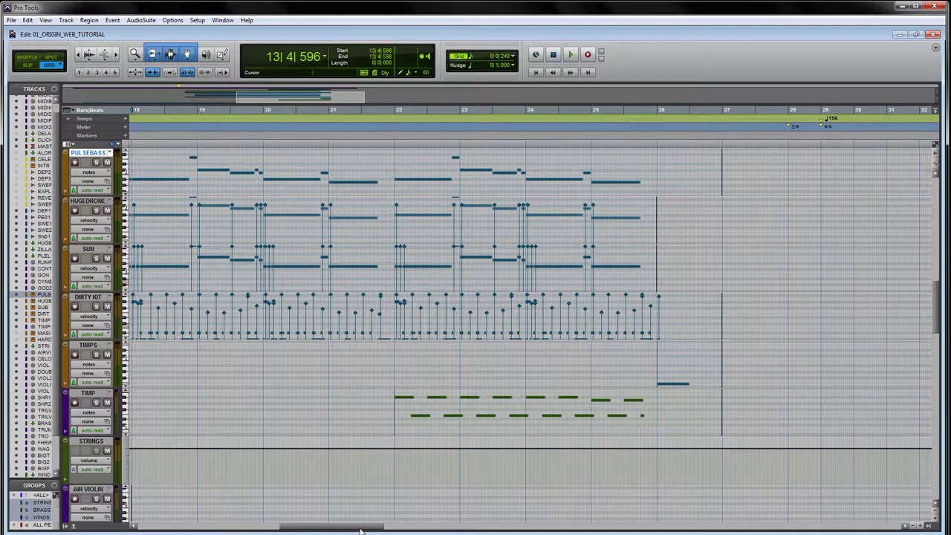
# - Scroll the Edit window back to bar 10 and the track list up to SNARES_01
pyautogui.moveTo(369, 526); pyautogui.dragTo(300, 521)
pyautogui.scroll(10, 300, 520)
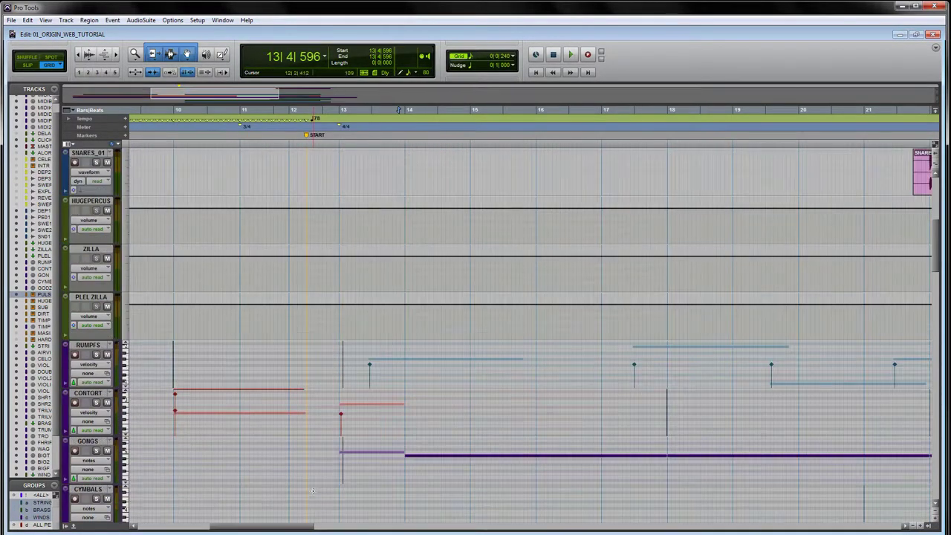
pyautogui.scroll(-3, 318, 494)
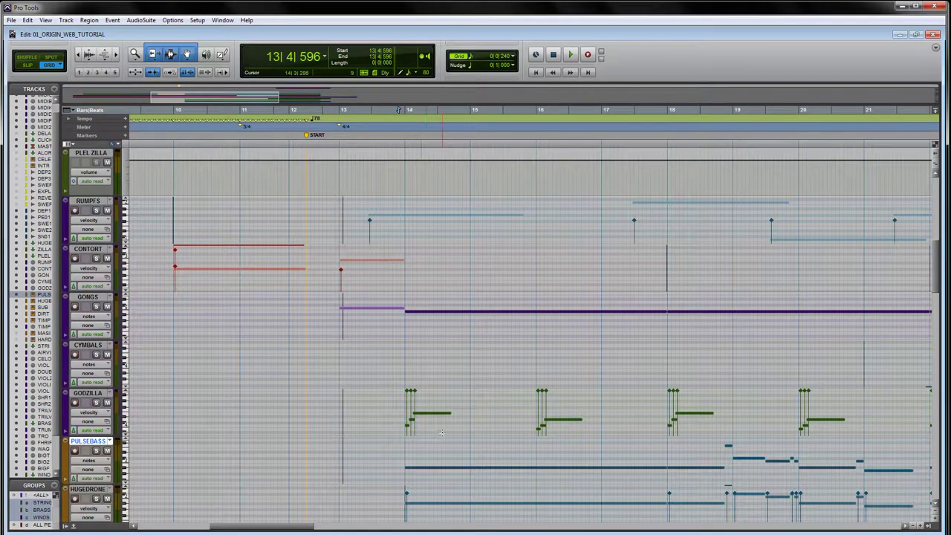
pyautogui.scroll(-6, 436, 442)
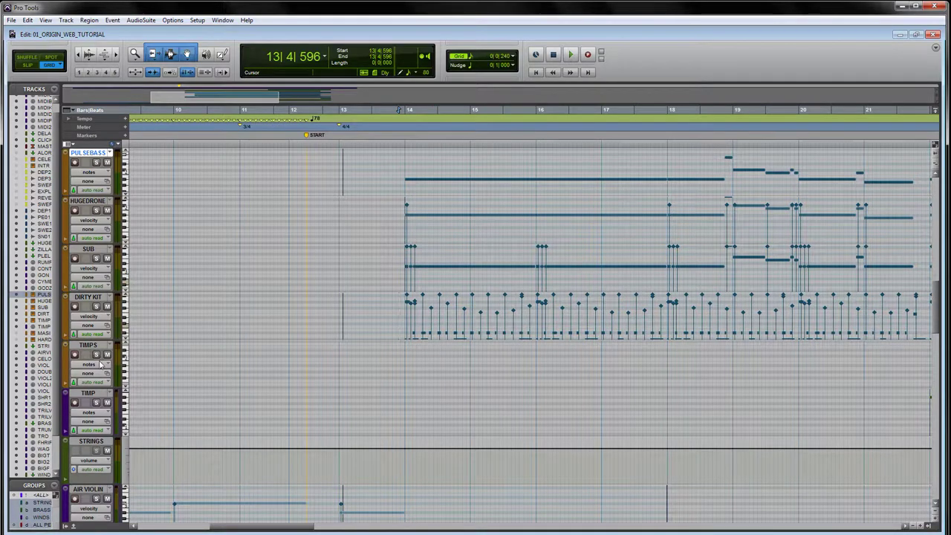
pyautogui.scroll(9, 348, 268)
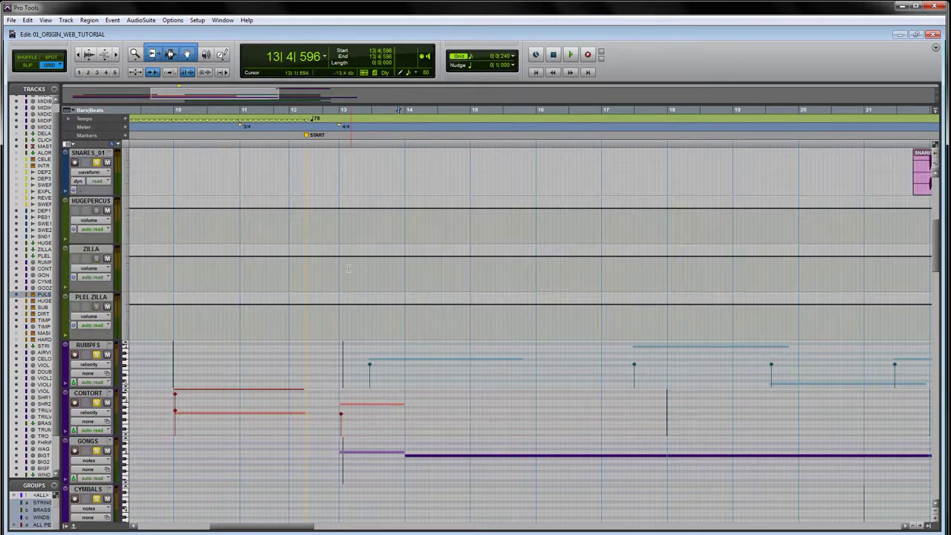
# - Play the layered percussion from SNARES_01 at 12|2|000 to about bar 17, then stop
pyautogui.click(306, 177)
pyautogui.moveTo(286, 530)
pyautogui.mouseDown()
pyautogui.moveTo(321, 530)
pyautogui.moveTo(281, 530)
pyautogui.moveTo(290, 530)
pyautogui.mouseUp()
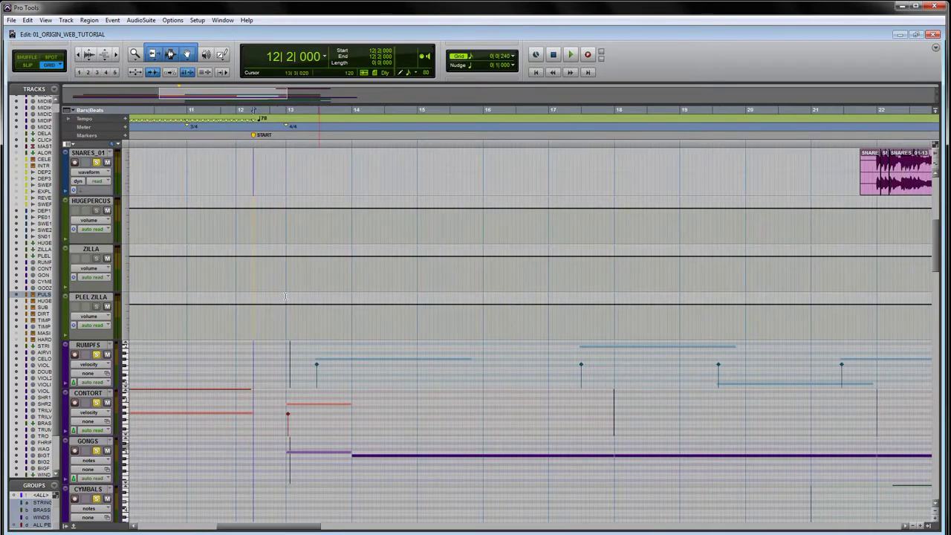
pyautogui.press('space')
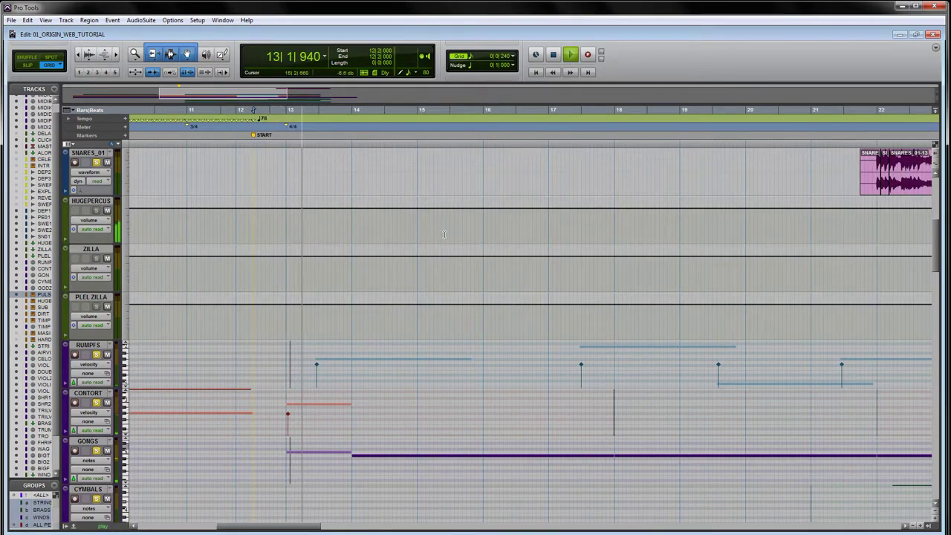
pyautogui.scroll(-4, 453, 297)
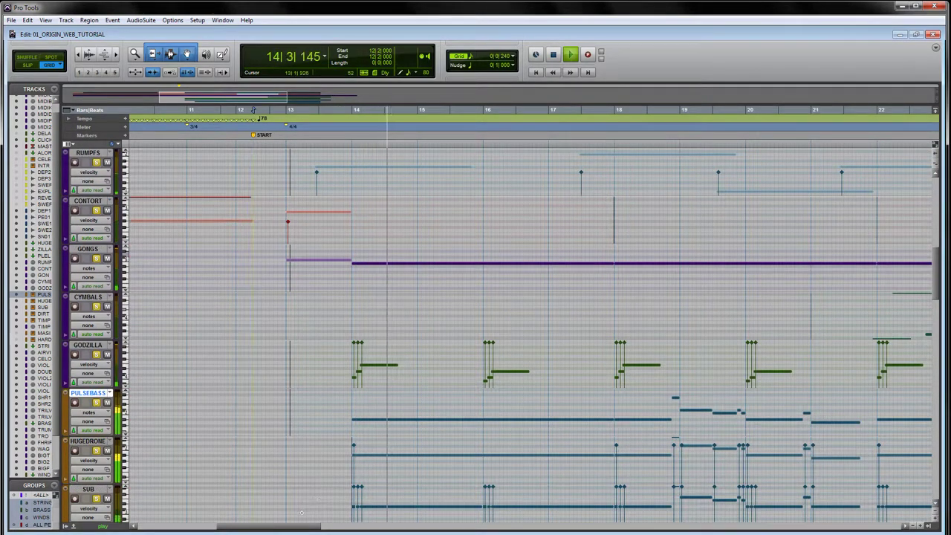
pyautogui.scroll(-3, 301, 512)
pyautogui.moveTo(290, 528); pyautogui.dragTo(302, 530)
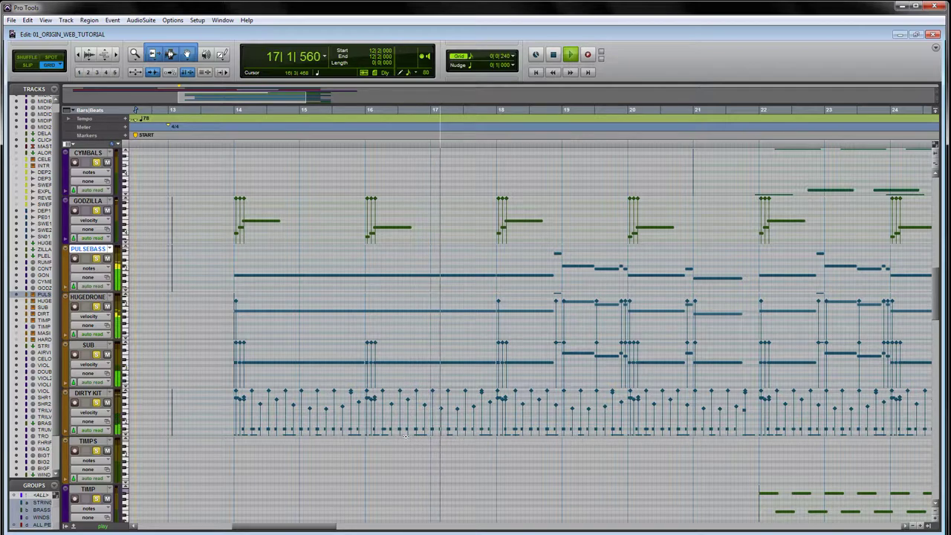
pyautogui.press('space')
pyautogui.scroll(4, 594, 411)
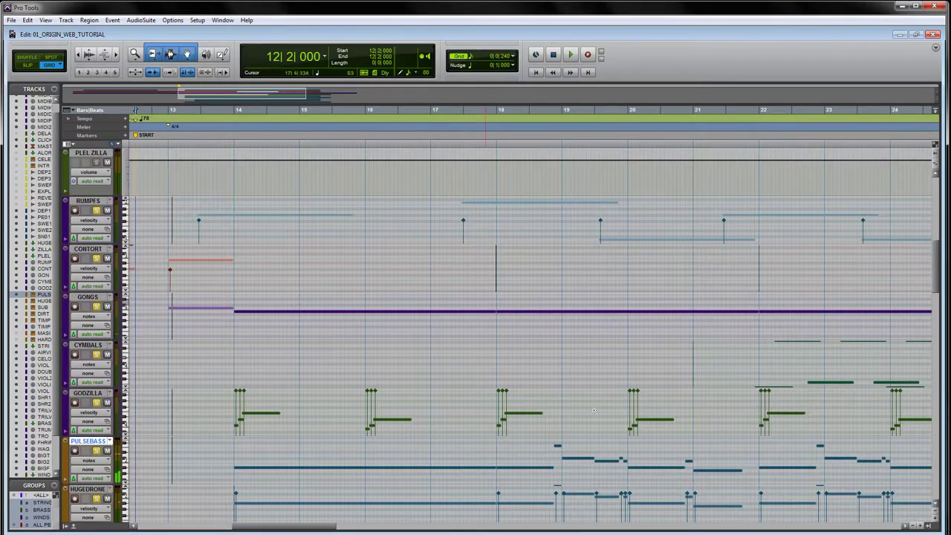
pyautogui.scroll(3, 728, 267)
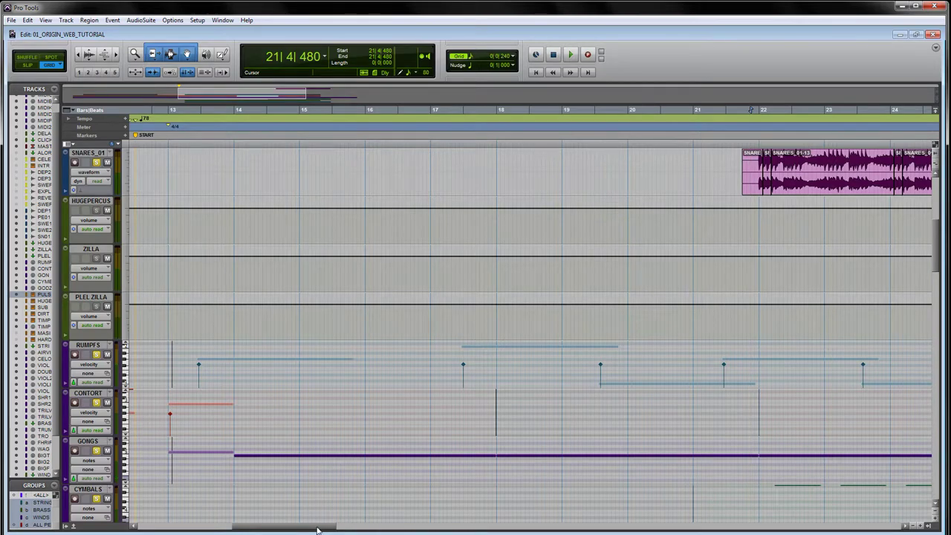
pyautogui.moveTo(317, 530); pyautogui.dragTo(377, 530)
# - Play the percussion from 21|4|480 to about bar 26, then stop
pyautogui.scroll(3, 353, 496)
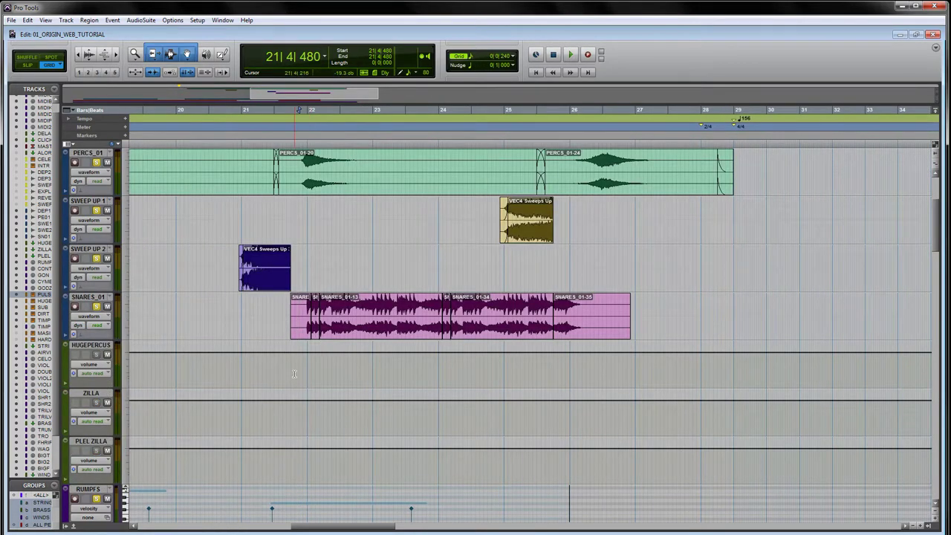
pyautogui.press('space')
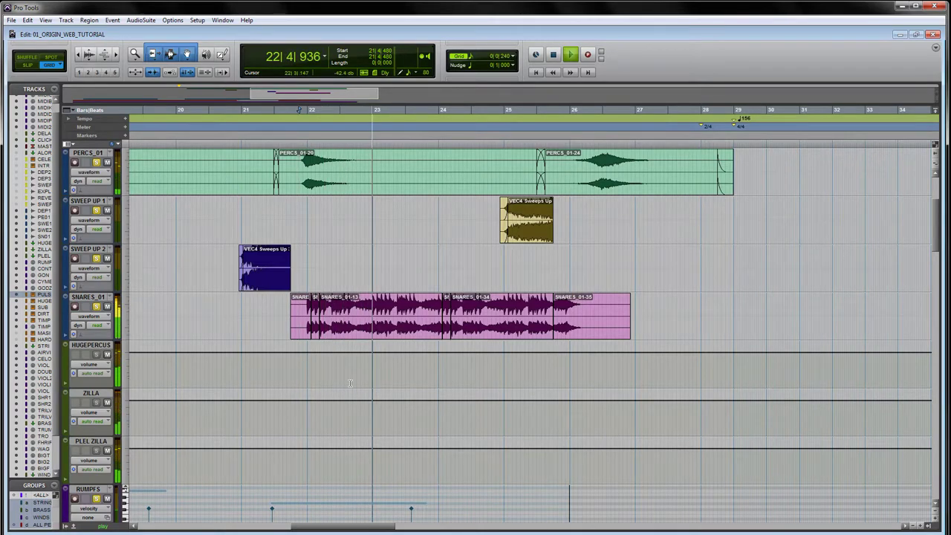
pyautogui.scroll(-10, 371, 397)
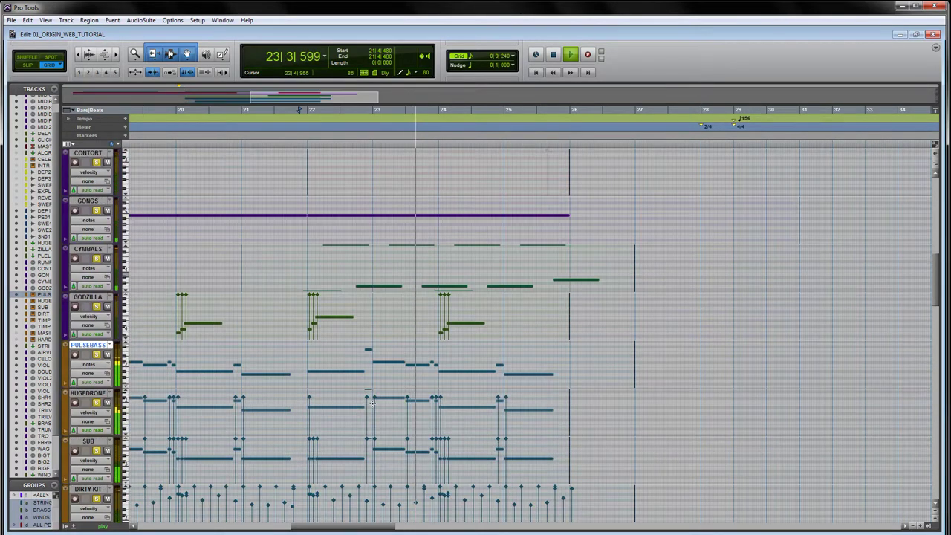
pyautogui.scroll(-1, 372, 404)
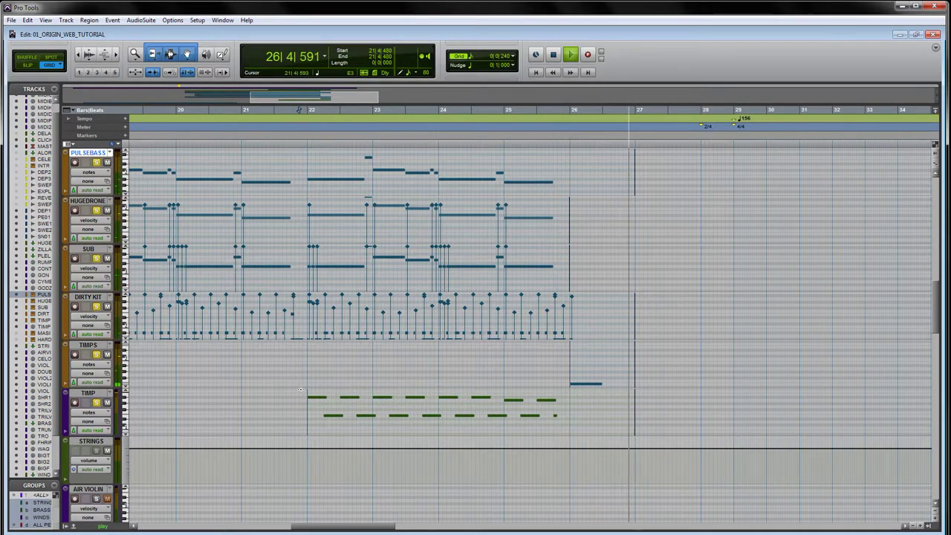
pyautogui.press('space')
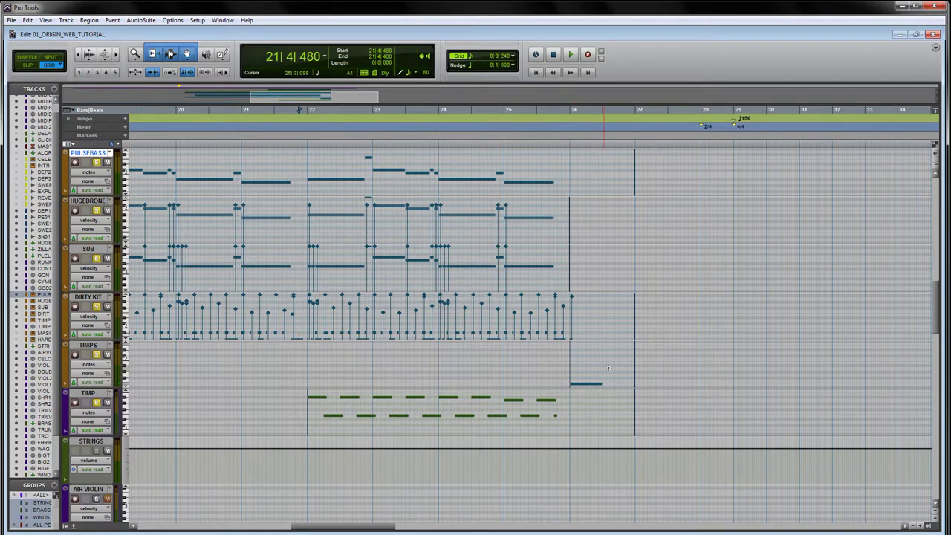
pyautogui.scroll(3, 298, 408)
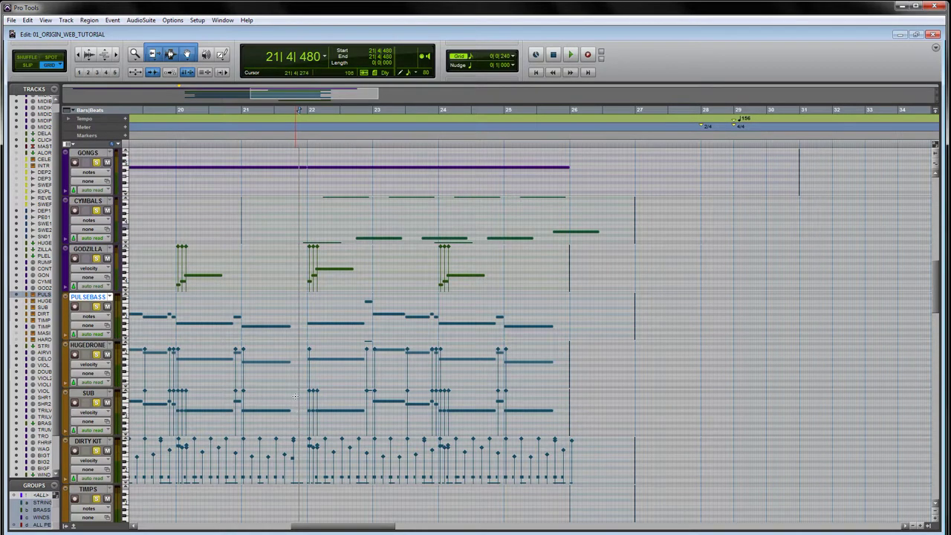
pyautogui.scroll(10, 295, 396)
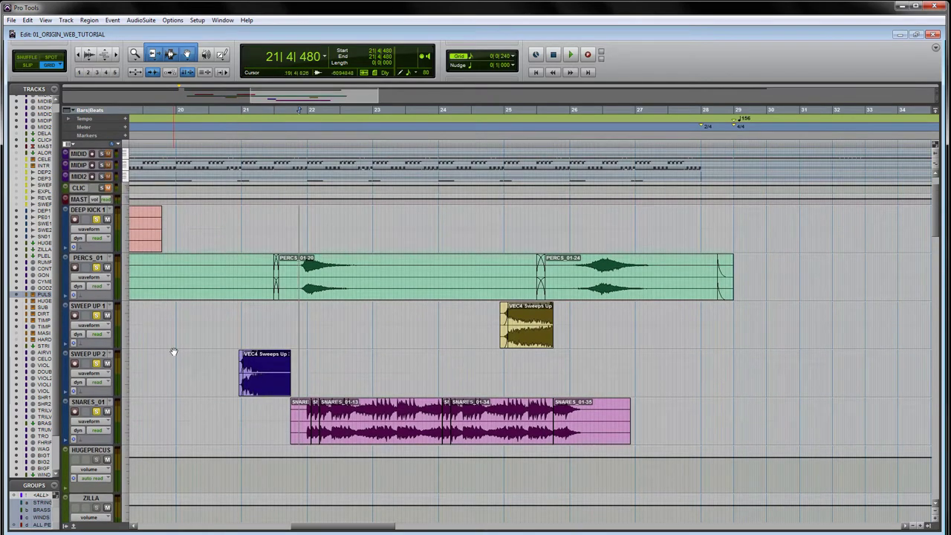
pyautogui.moveTo(346, 529); pyautogui.dragTo(287, 530)
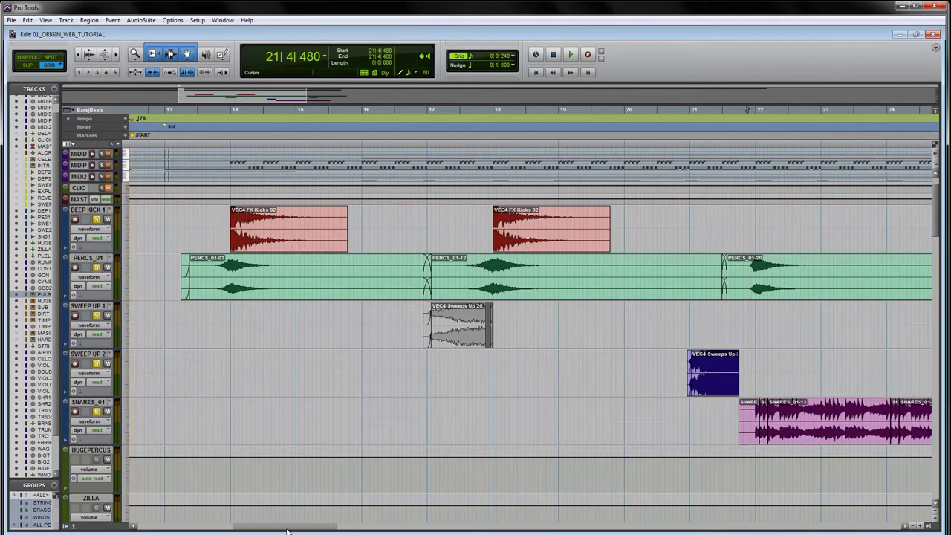
pyautogui.scroll(-10, 205, 346)
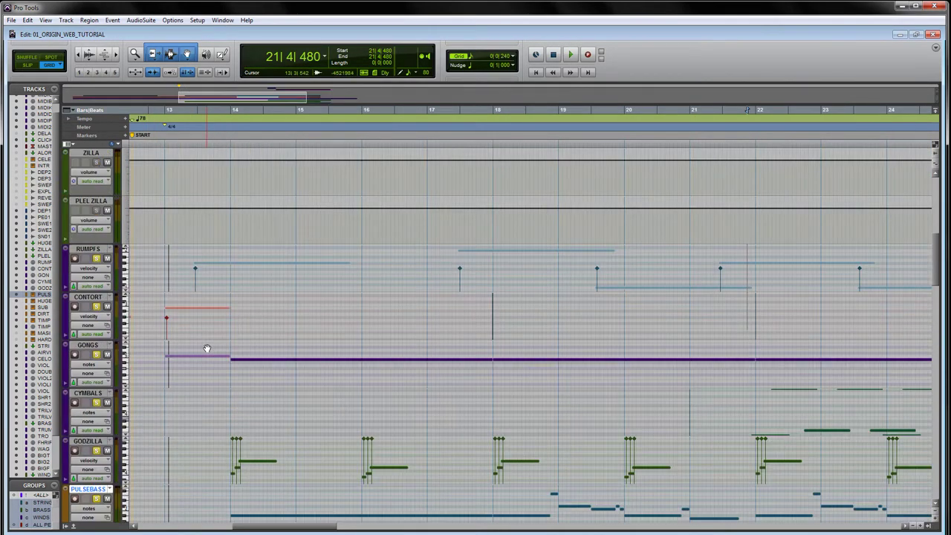
pyautogui.scroll(-5, 208, 344)
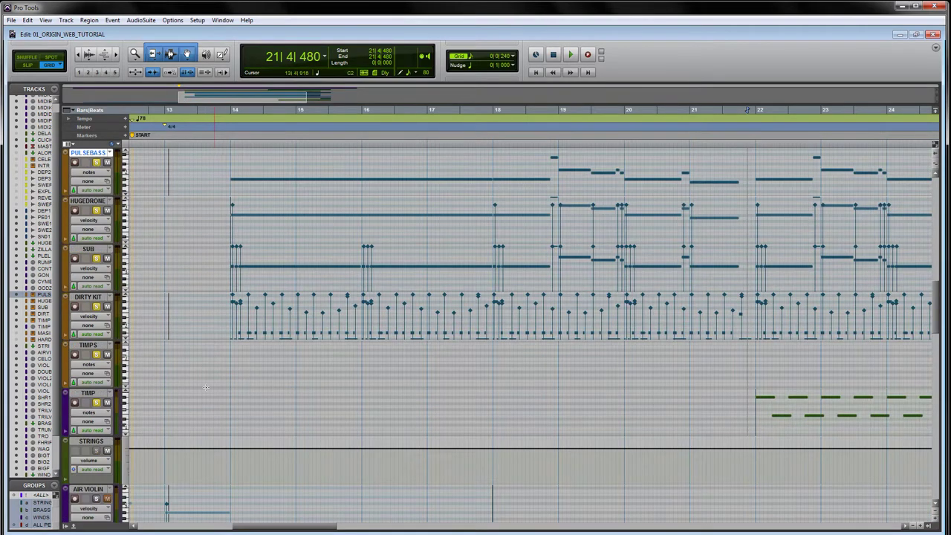
pyautogui.scroll(-3, 206, 387)
pyautogui.scroll(7, 180, 334)
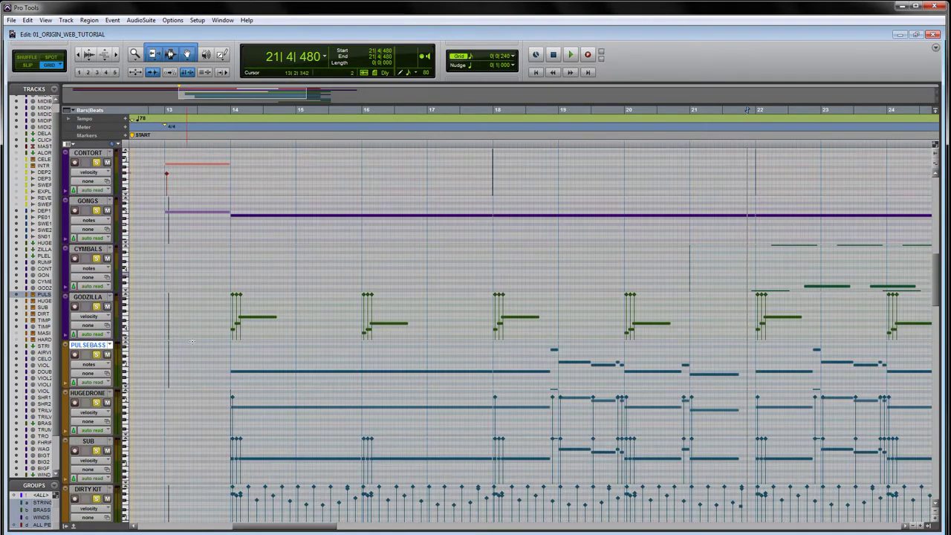